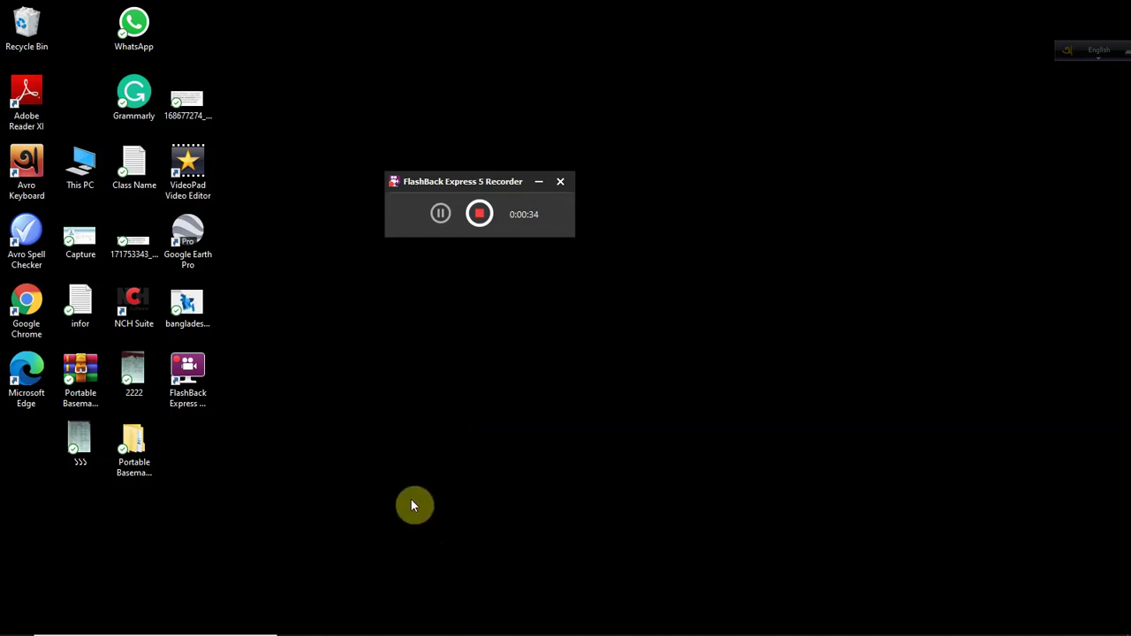
Step: Launch PortableBasemapServer from the Portable Basemap Server v3.1 folder as administrator
double_click(135, 455)
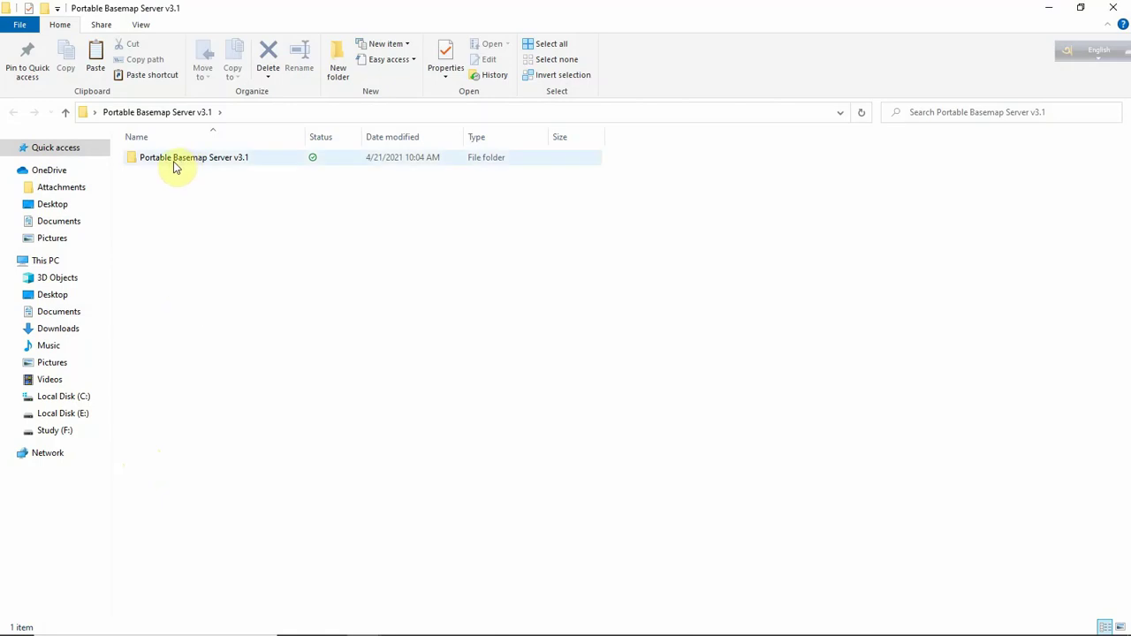
double_click(226, 166)
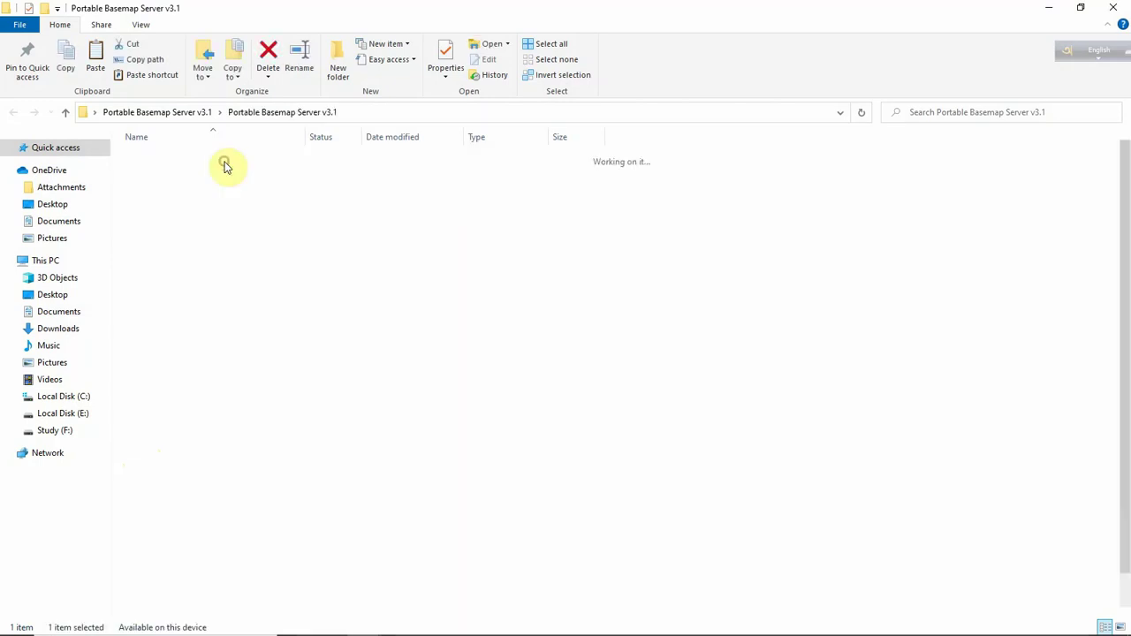
scroll(301, 409, down, 1)
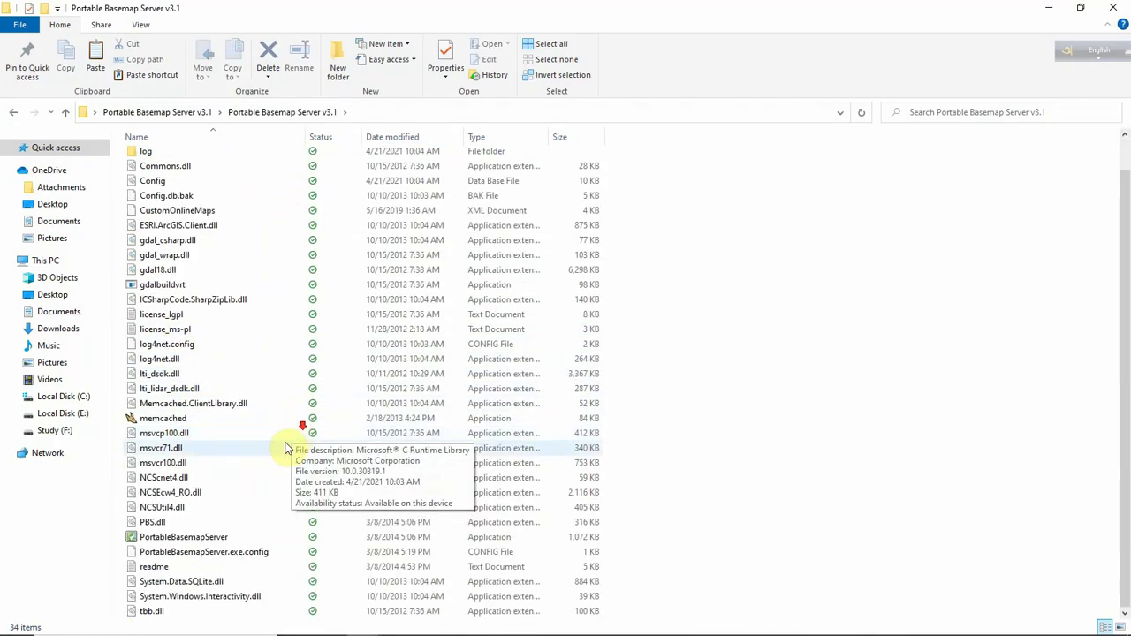
click(201, 540)
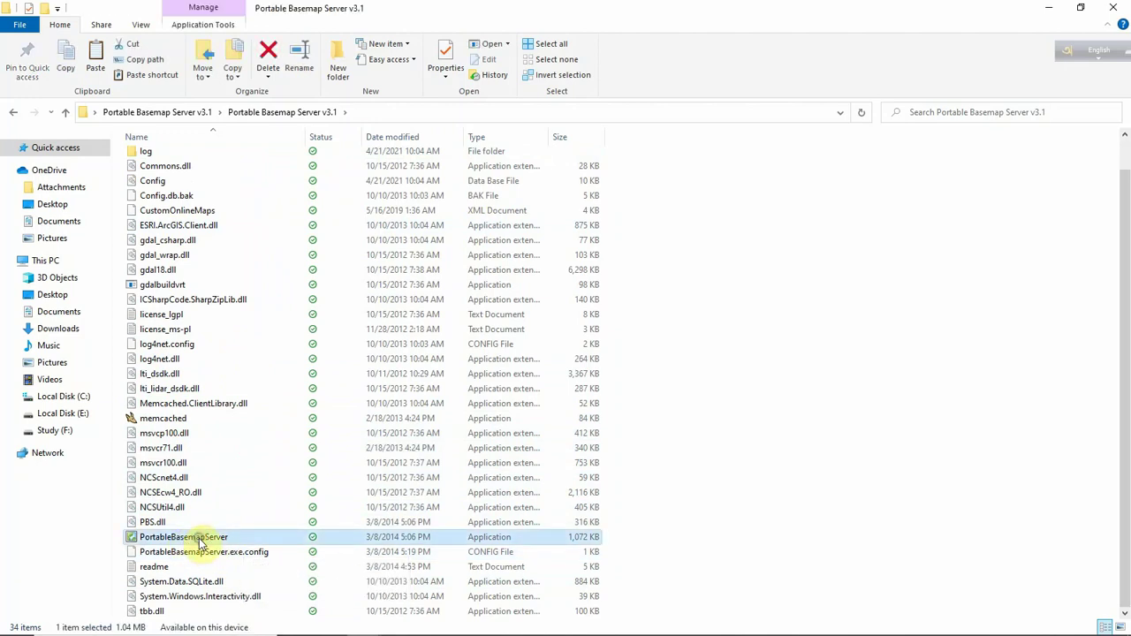
right_click(201, 541)
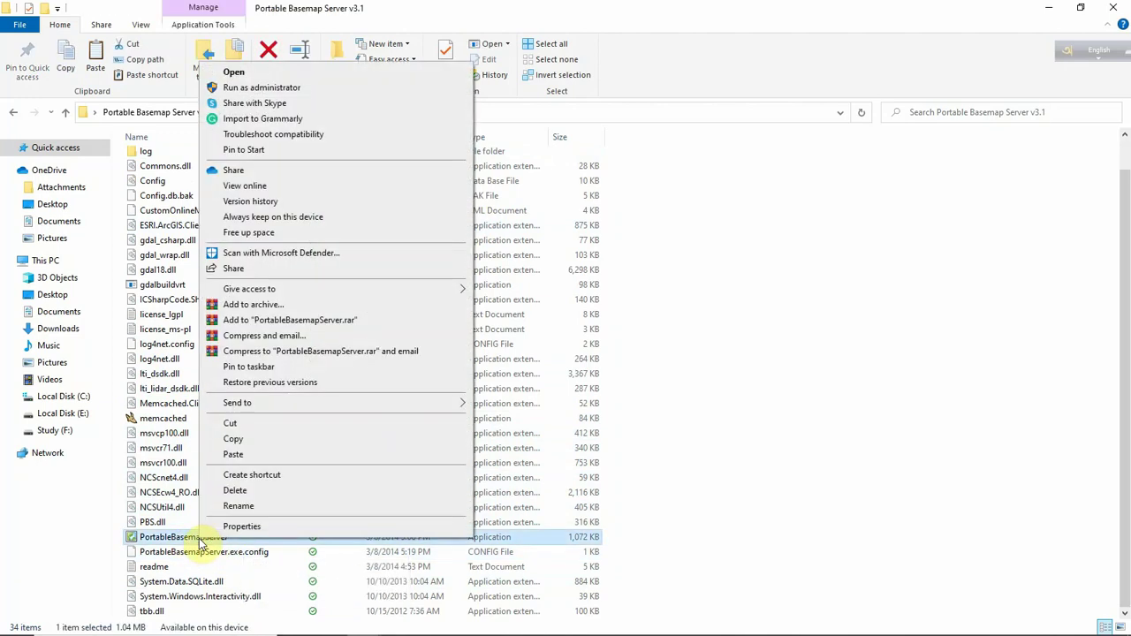
click(259, 89)
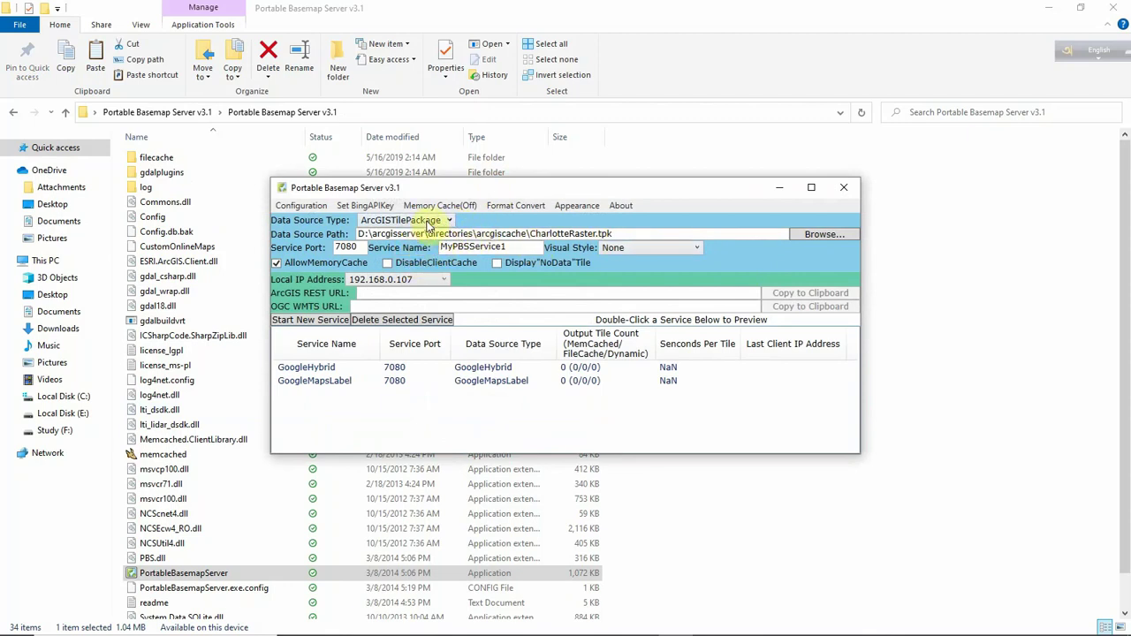
Step: Delete the GoogleHybrid and GoogleMapsLabel services and set the data source type to GoogleHybrid
click(327, 369)
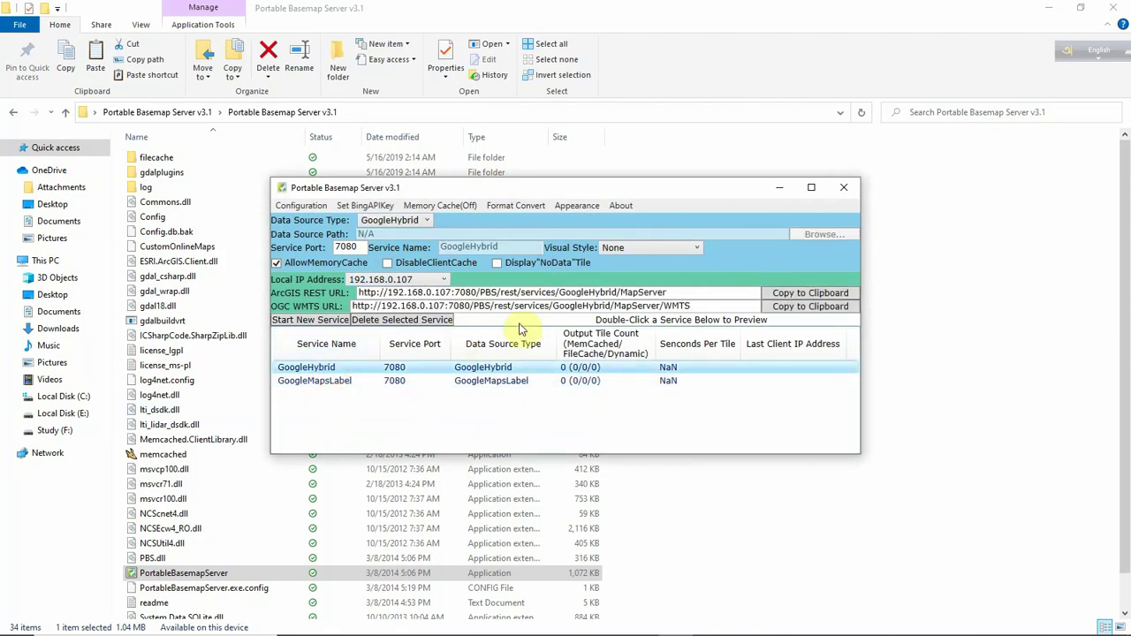
click(405, 322)
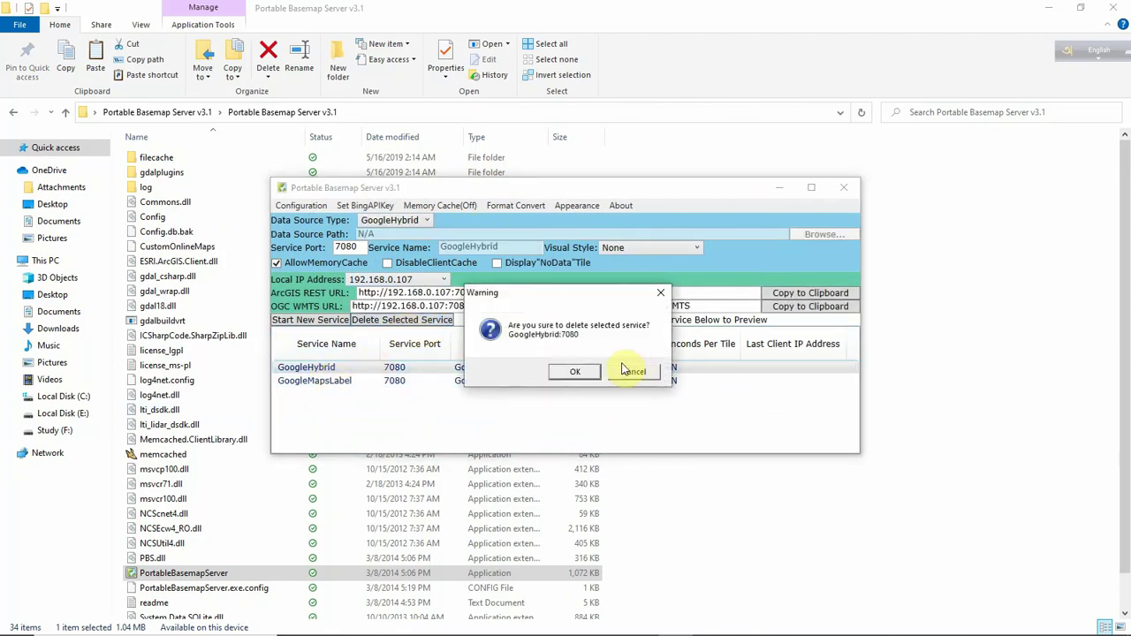
click(577, 371)
click(338, 371)
click(402, 320)
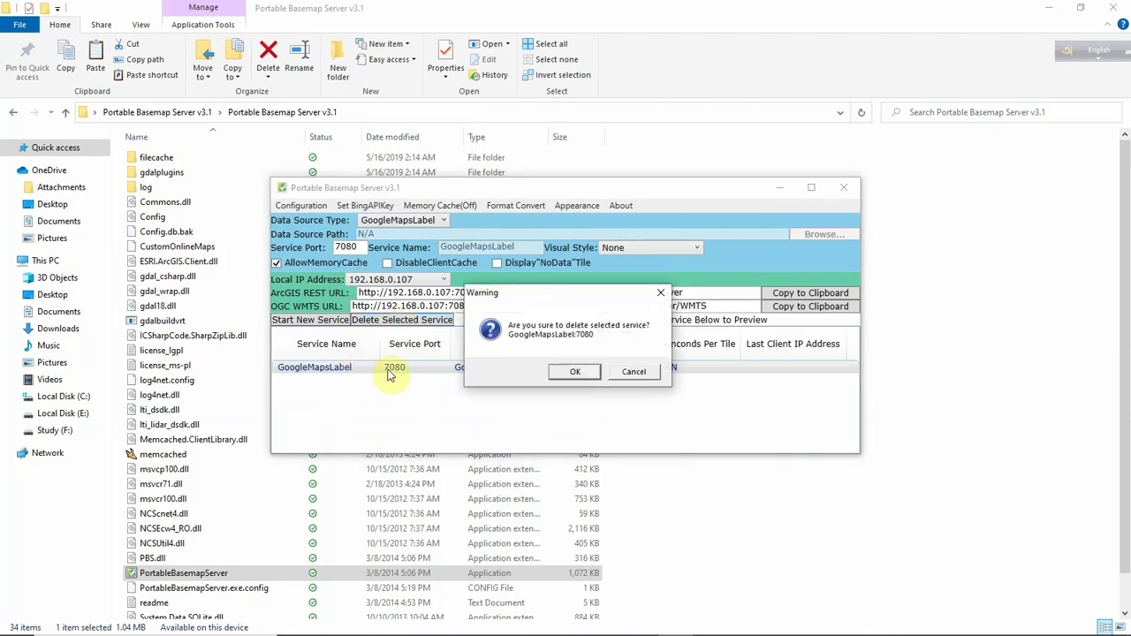
click(580, 371)
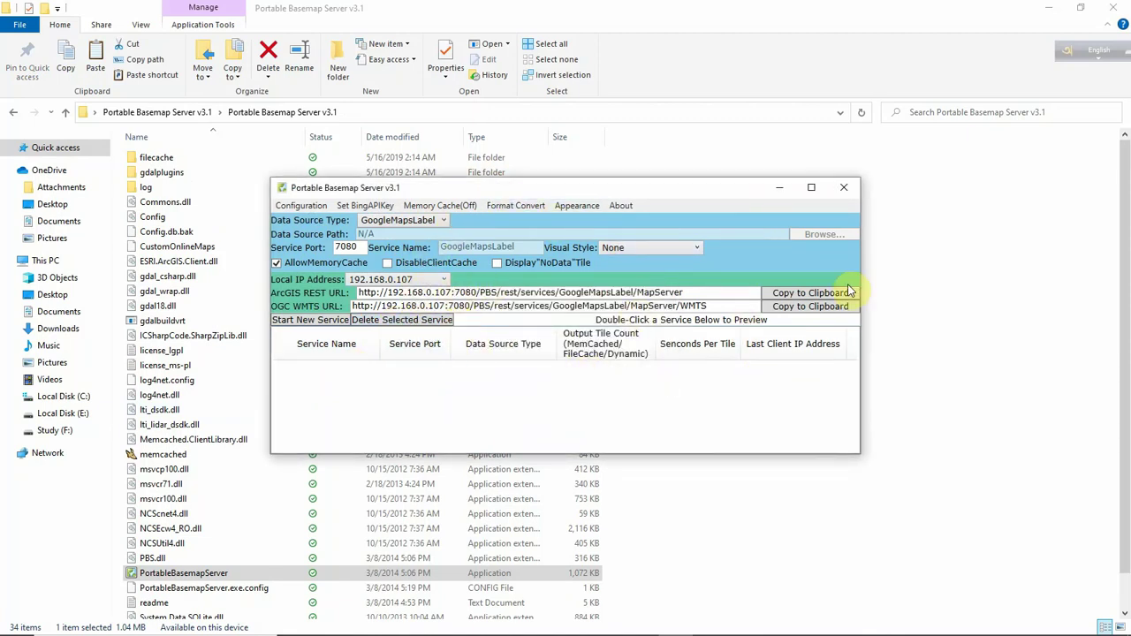
click(444, 223)
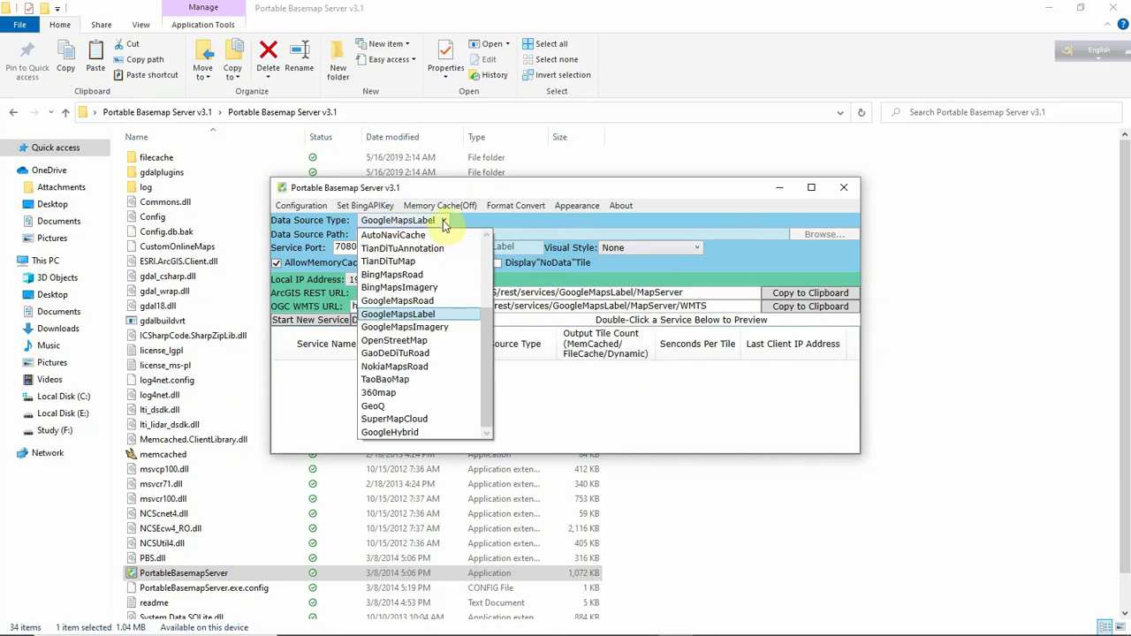
click(397, 435)
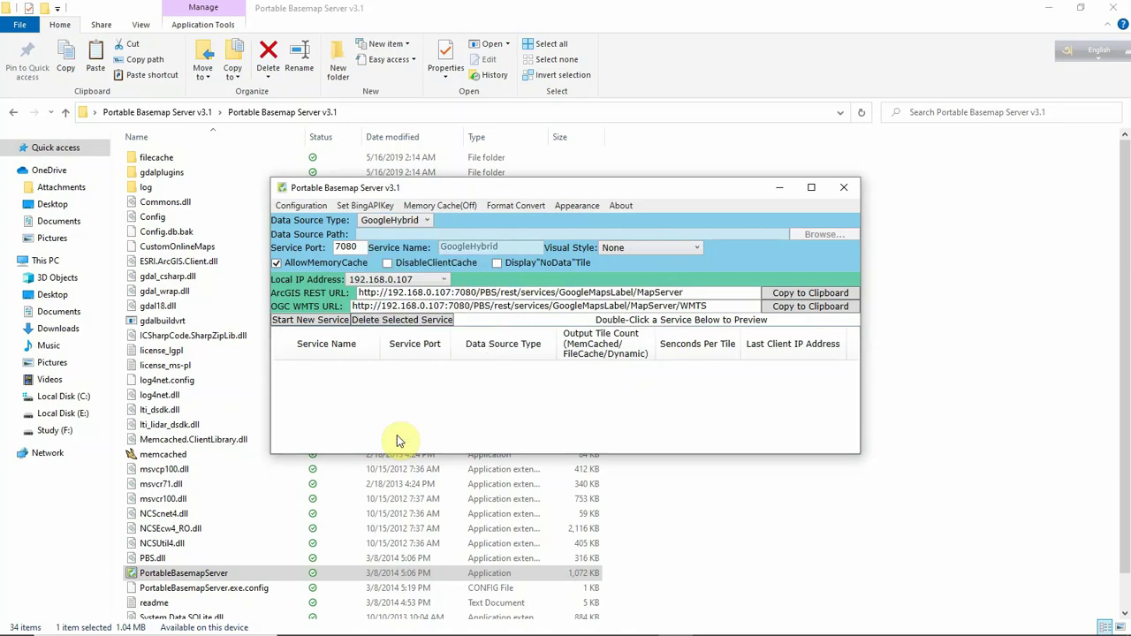
Step: Start a GoogleHybrid service on port 7080 and copy its OGC WMTS URL
click(305, 320)
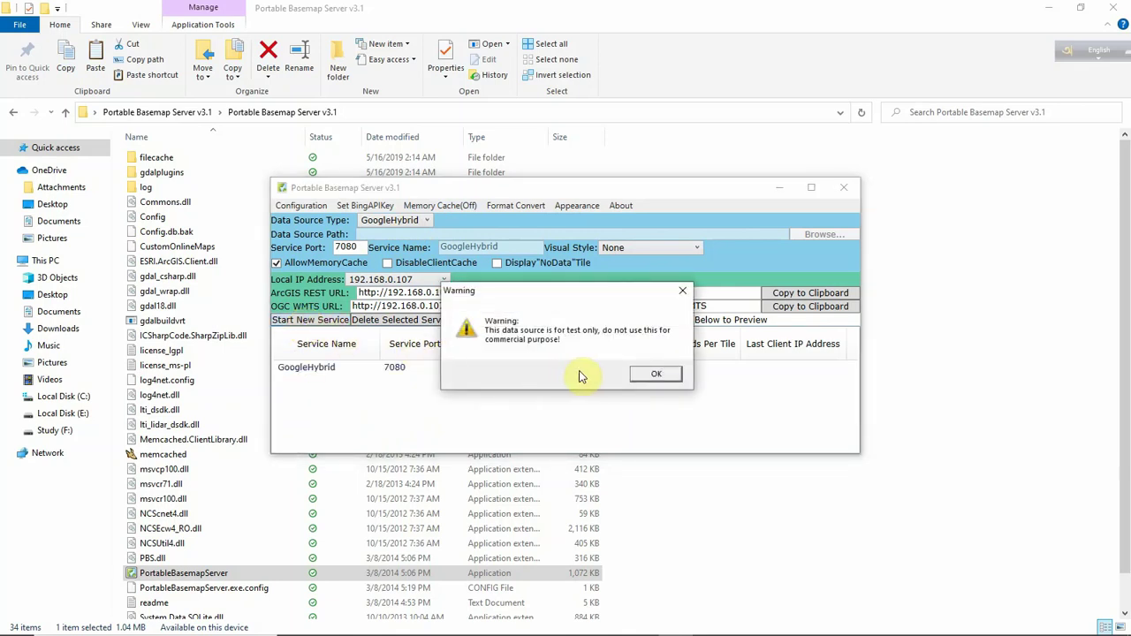
click(657, 374)
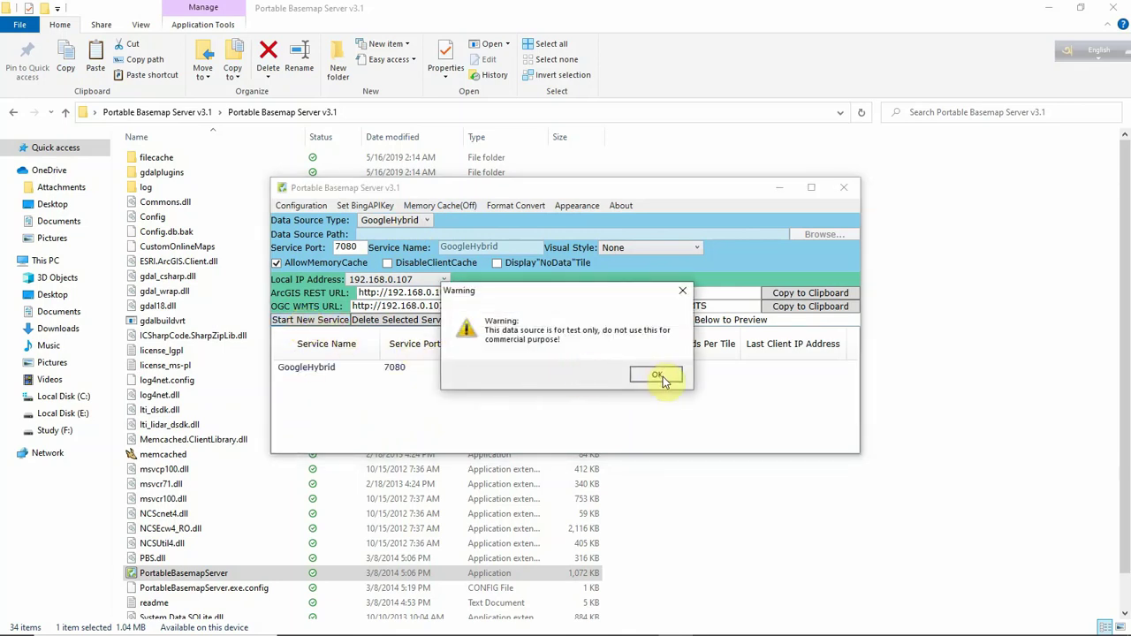
click(305, 369)
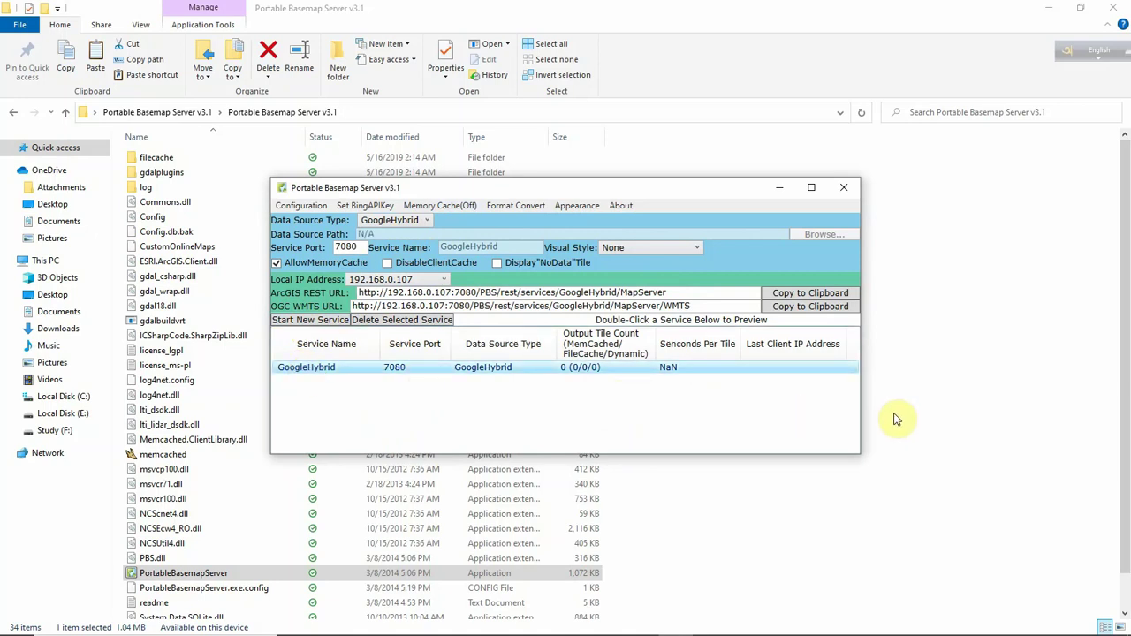
click(805, 308)
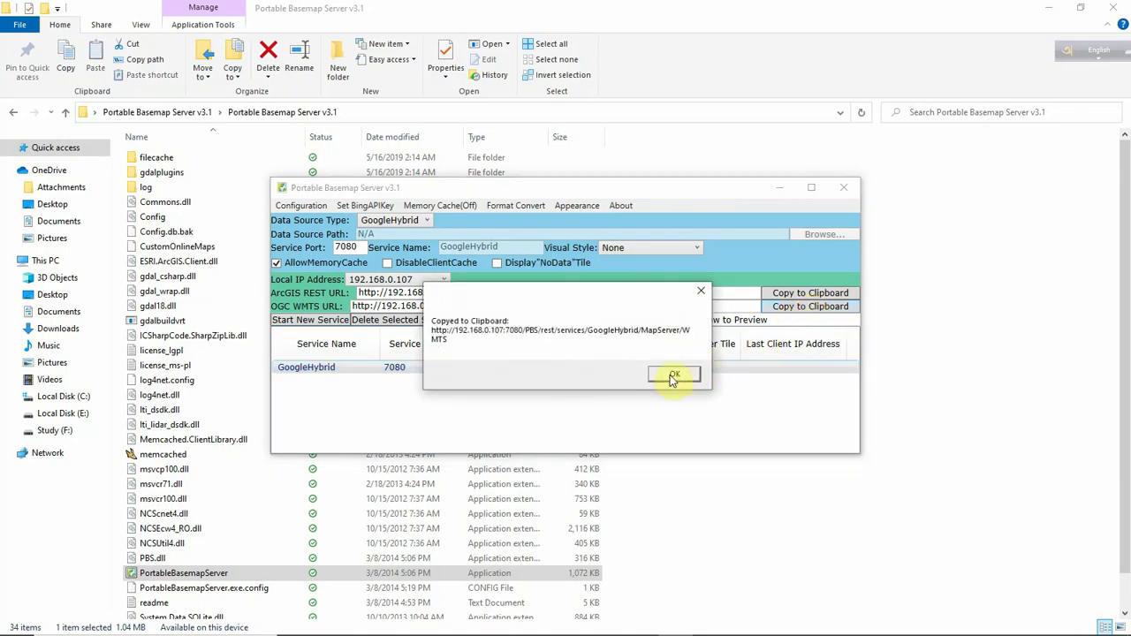
click(673, 375)
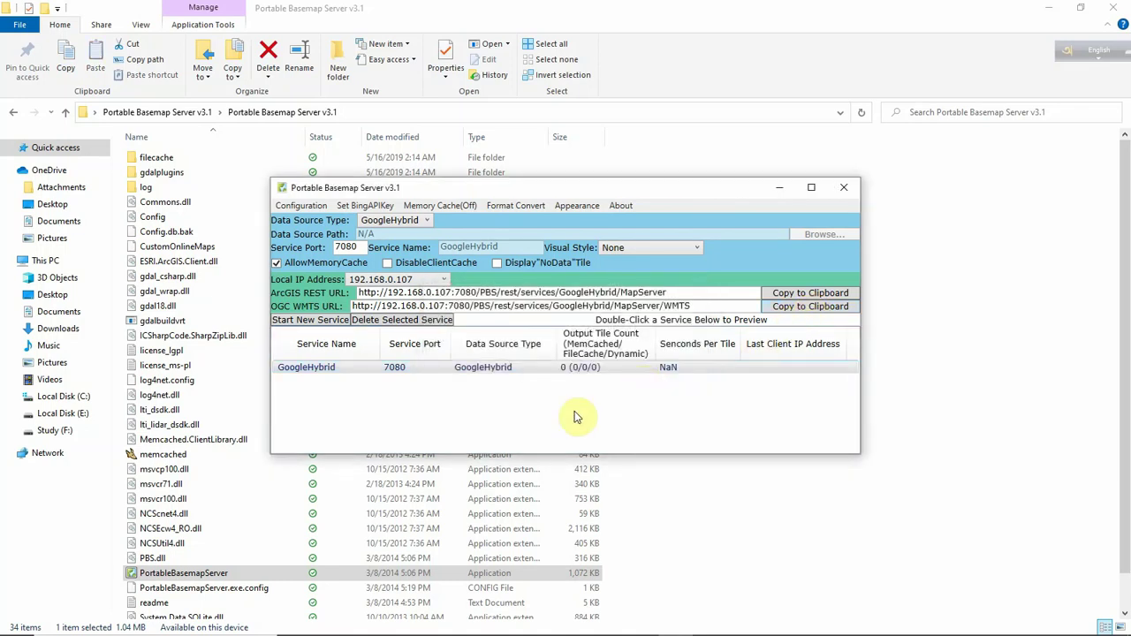
Step: Minimize the basemap server window and bring ArcMap to the front
click(781, 189)
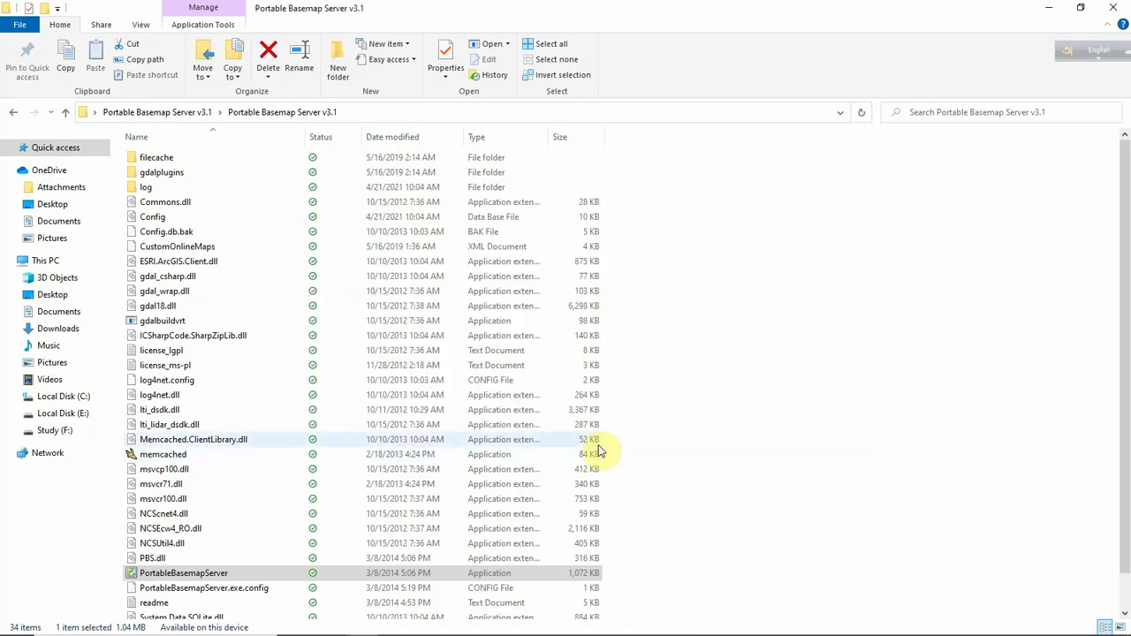
mouse_move(769, 629)
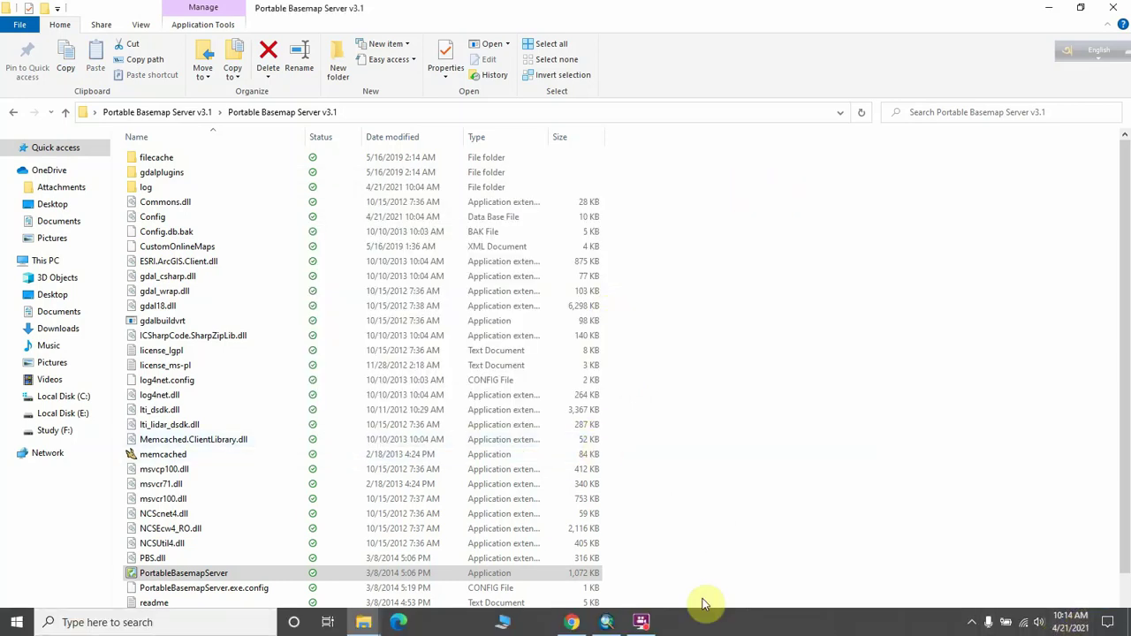
click(606, 626)
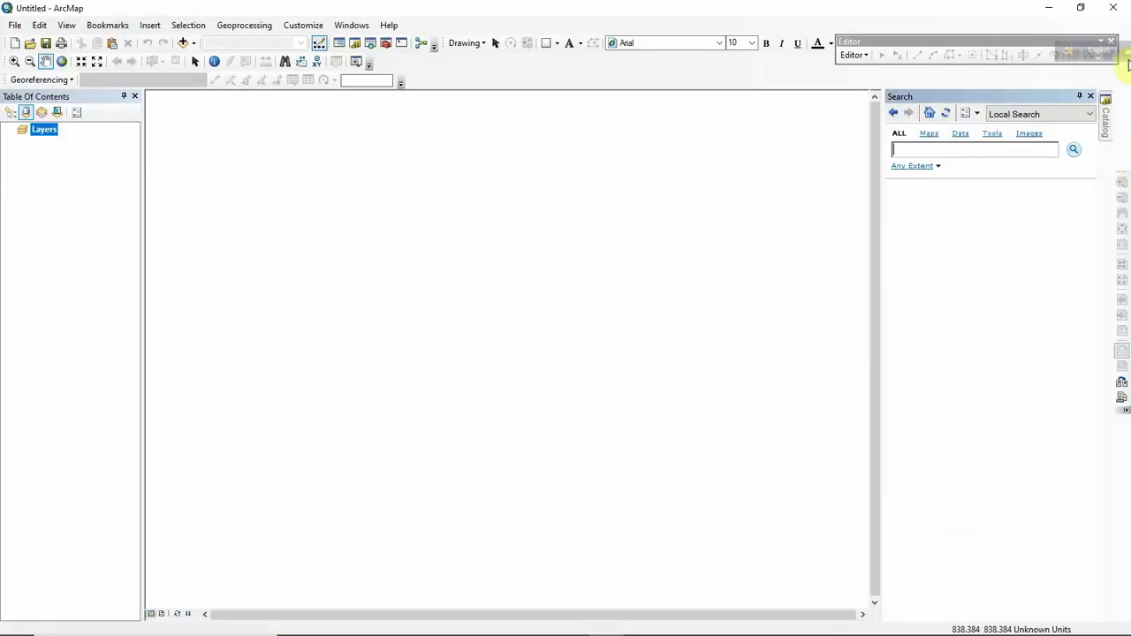
Step: Replace the Search panel with the Catalog window and expand GIS Servers
click(1090, 95)
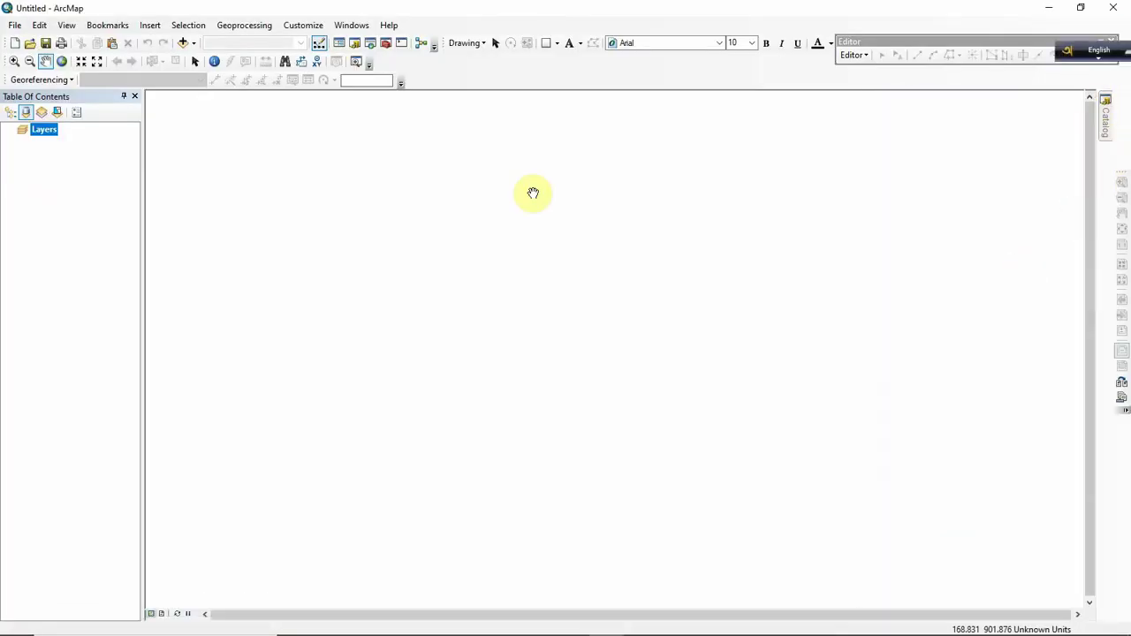
click(355, 46)
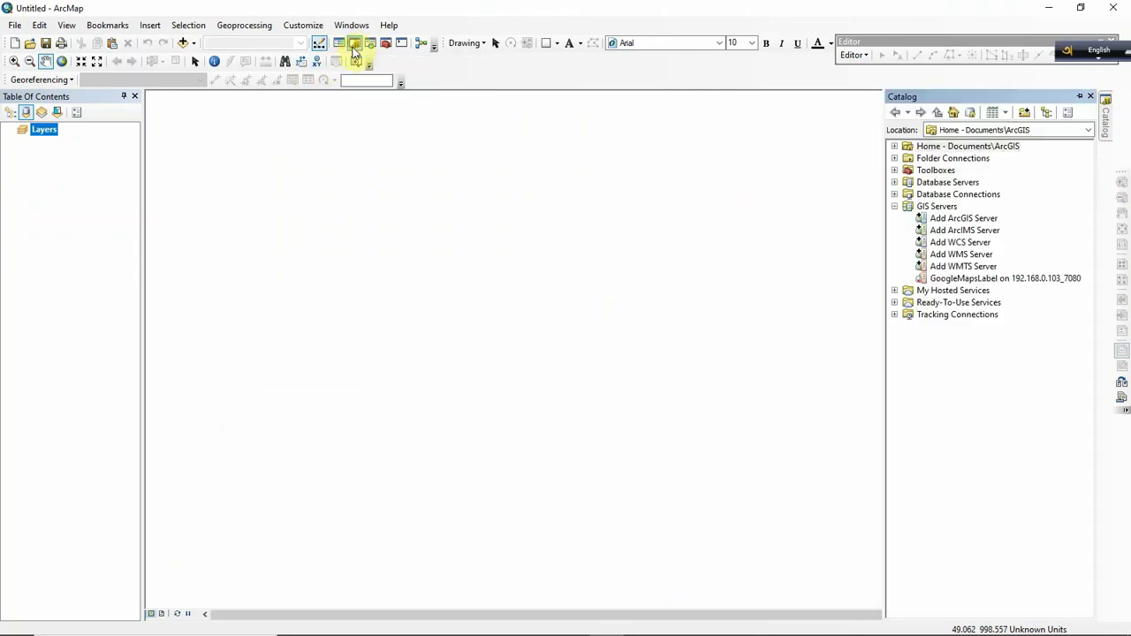
click(894, 206)
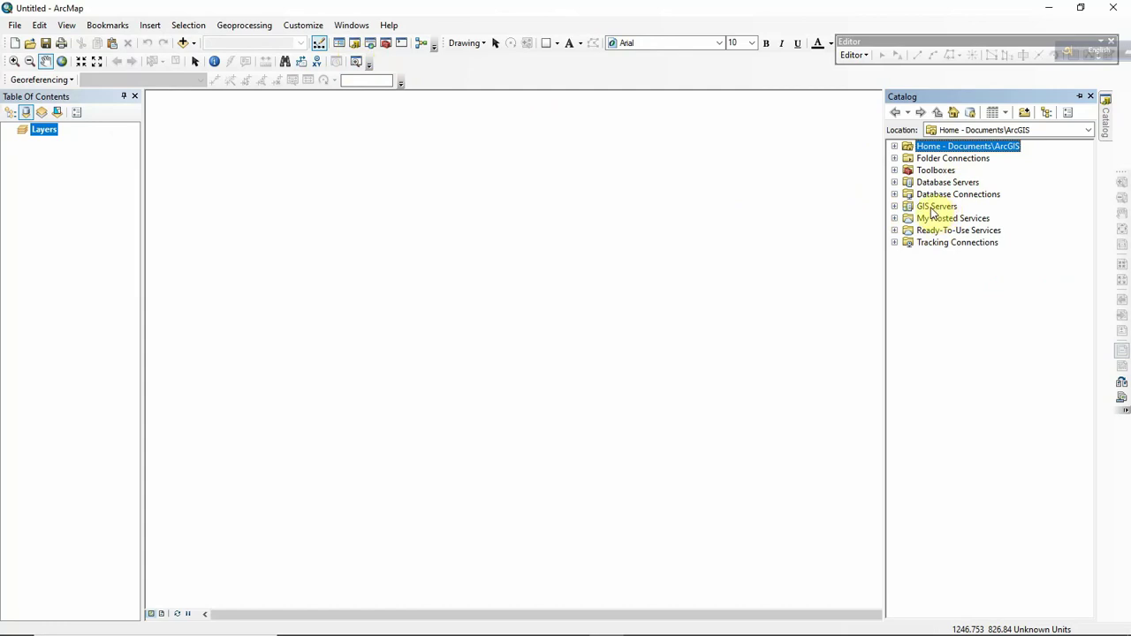
double_click(931, 210)
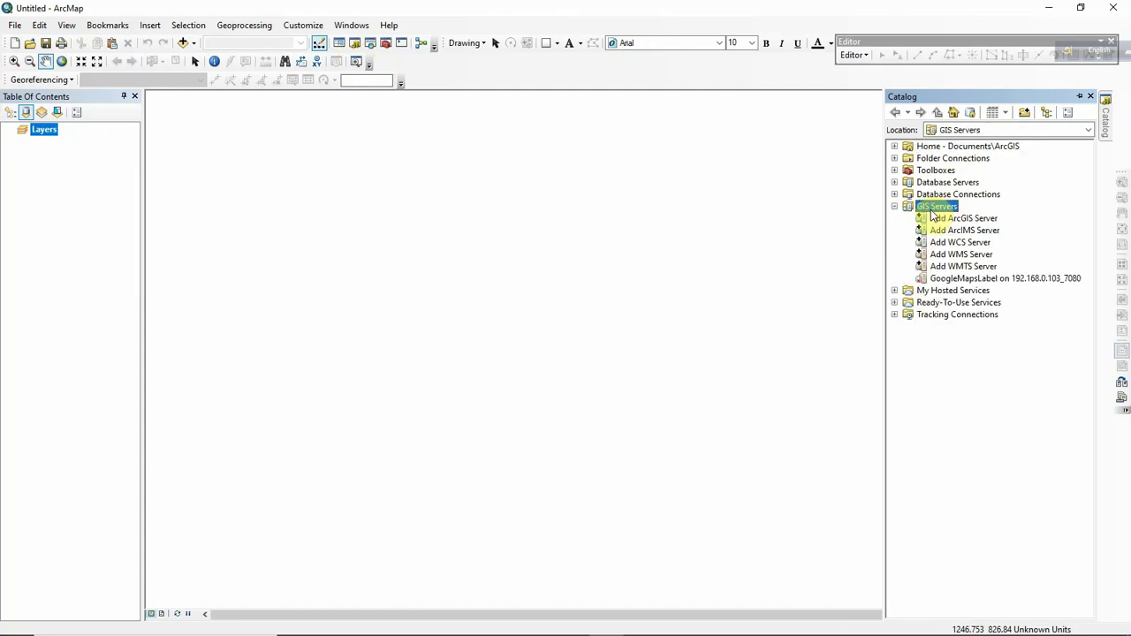
Step: Delete the old GoogleMapsLabel on 192.168.0.103_7080 server connection
right_click(947, 281)
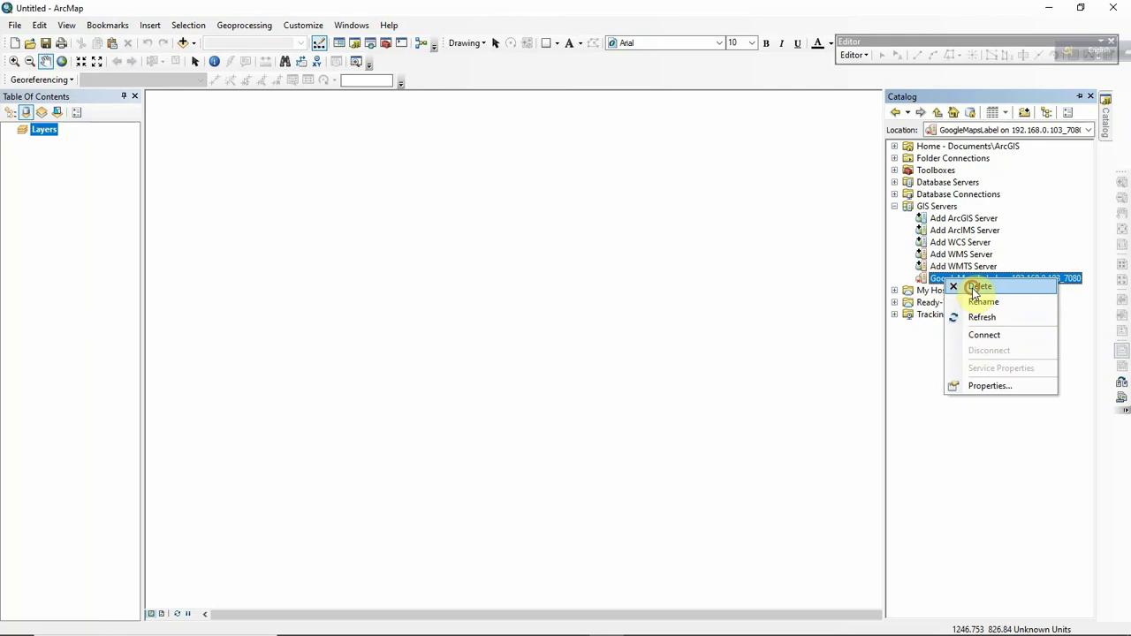
click(979, 287)
click(618, 355)
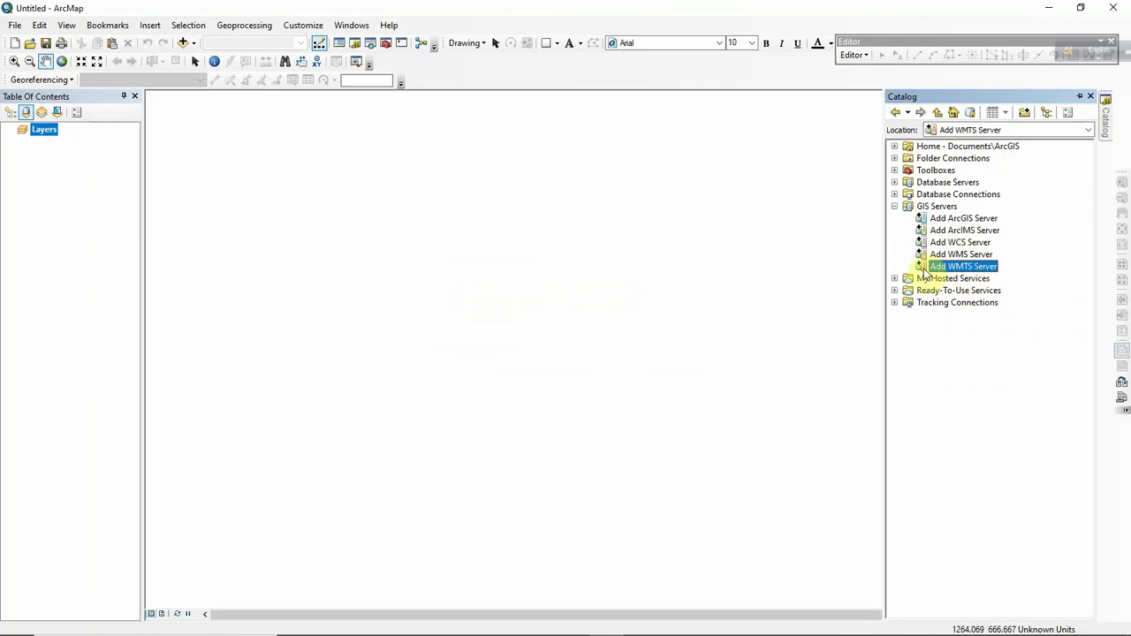
Step: Add a WMTS server connection using the pasted GoogleHybrid URL on 192.168.0.107_7080, loading its layers
double_click(947, 265)
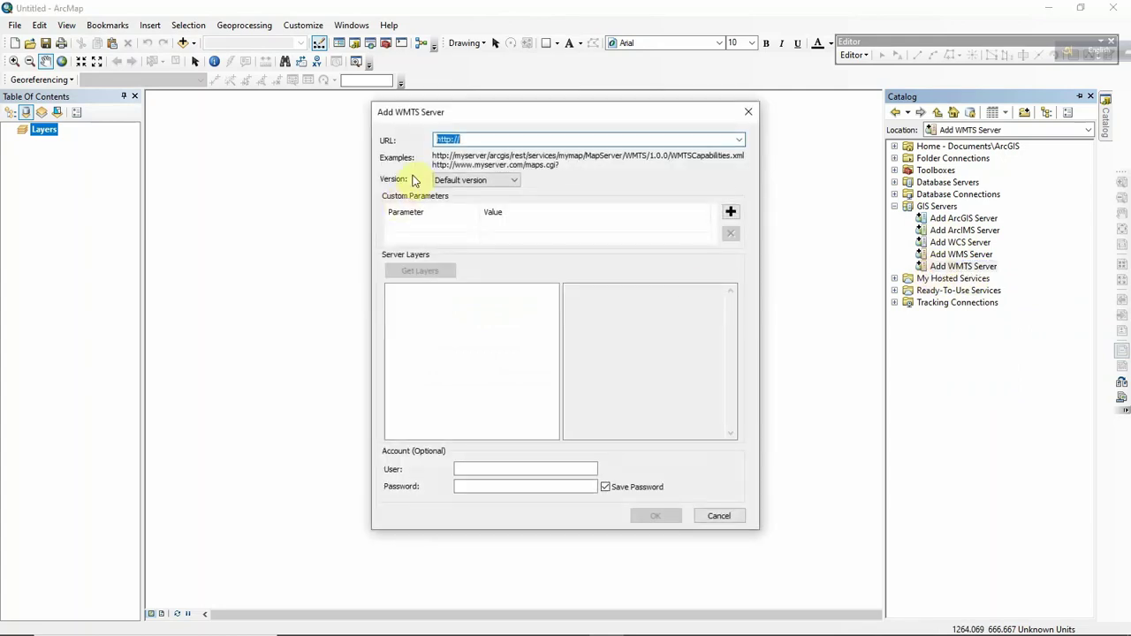
click(499, 138)
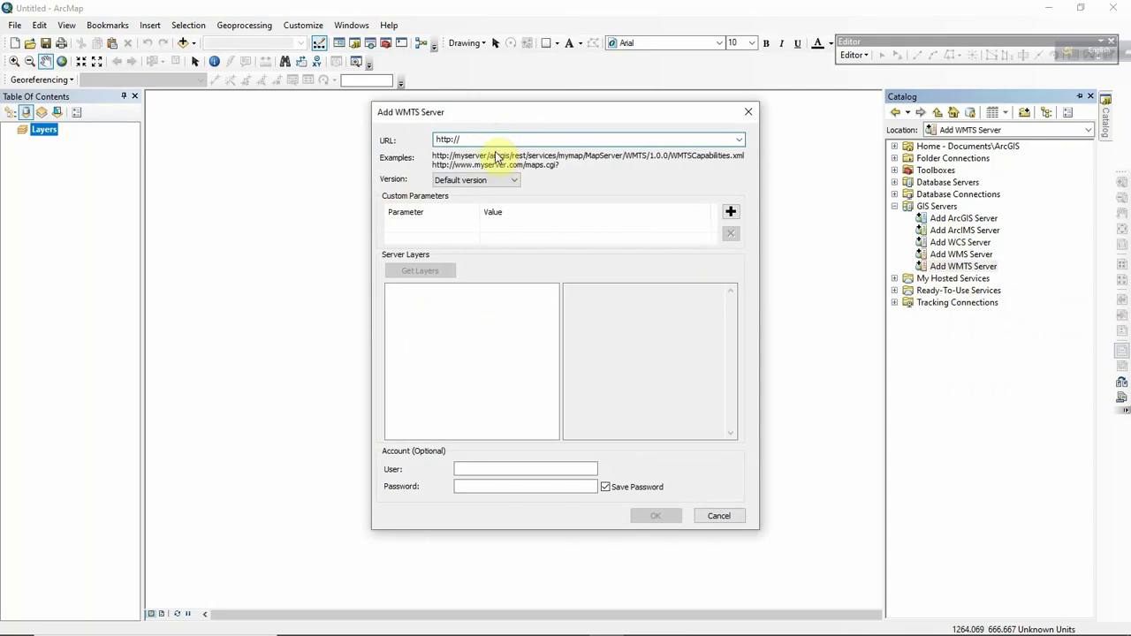
key(ctrl+v)
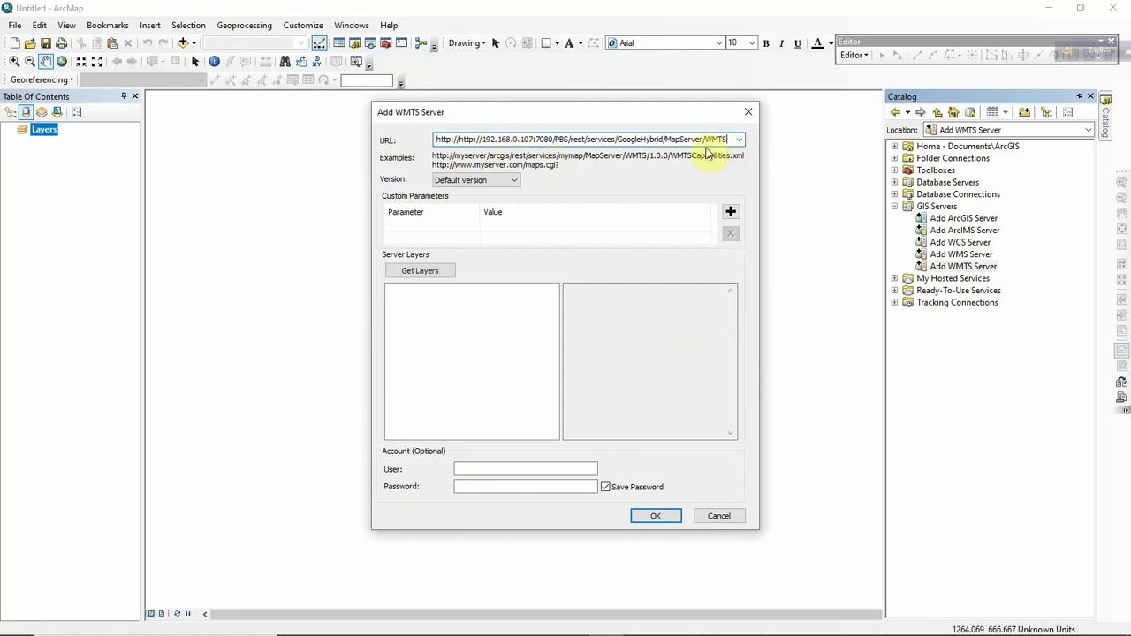
key(ctrl+a)
key(BackSpace)
key(ctrl+v)
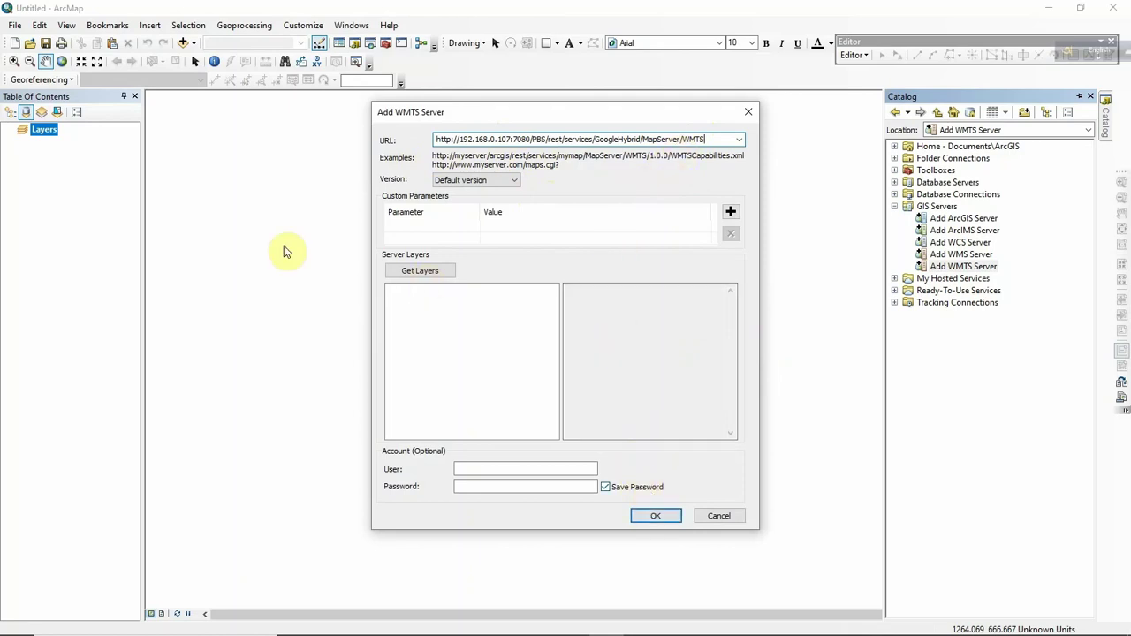
click(439, 278)
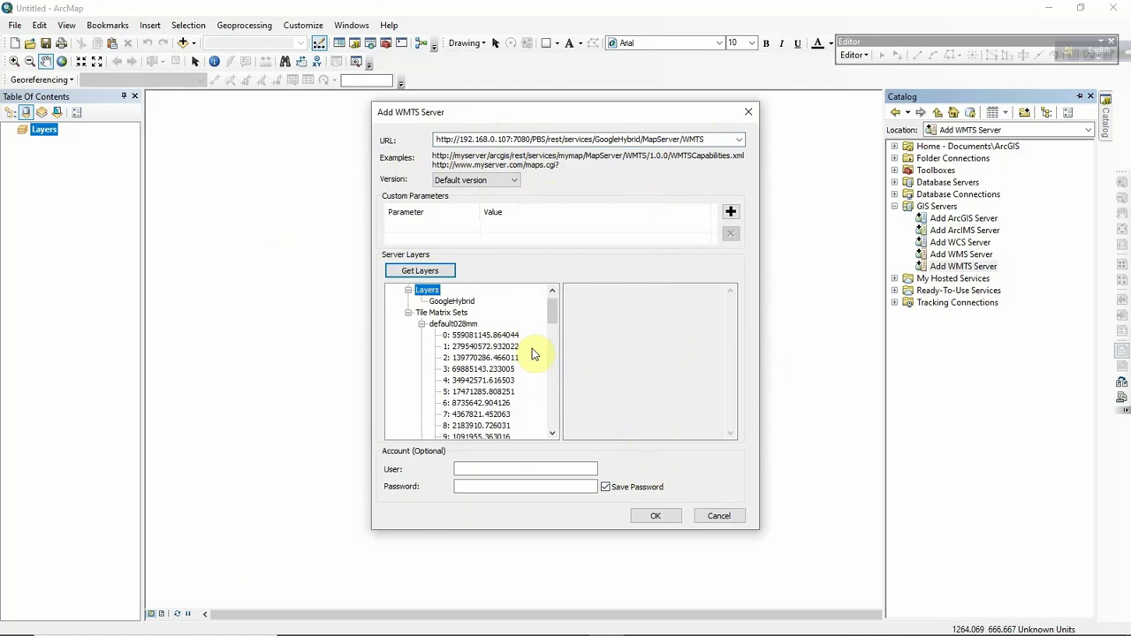
click(645, 518)
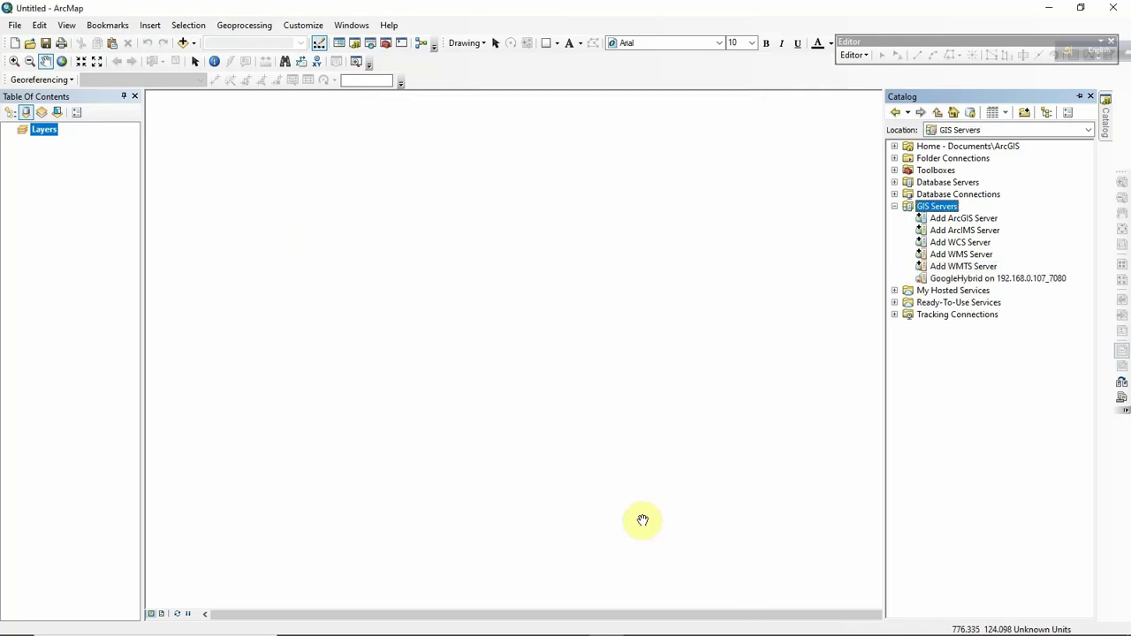
Step: Expand the GoogleHybrid server connection and select its GoogleHybrid layer, keeping the original name
click(943, 281)
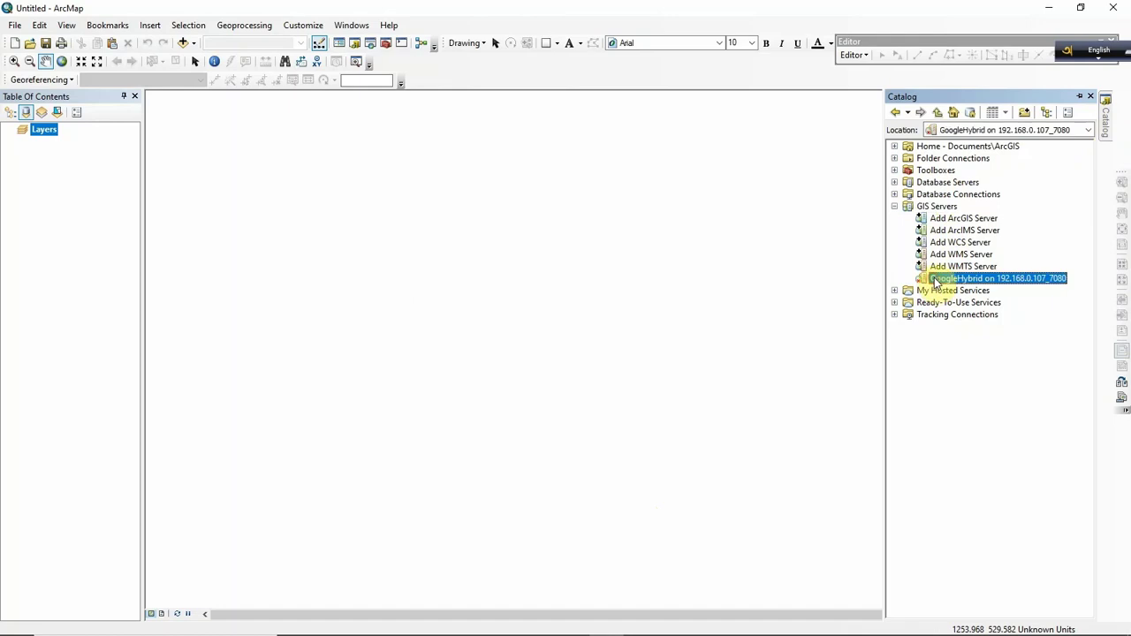
click(938, 281)
key(Return)
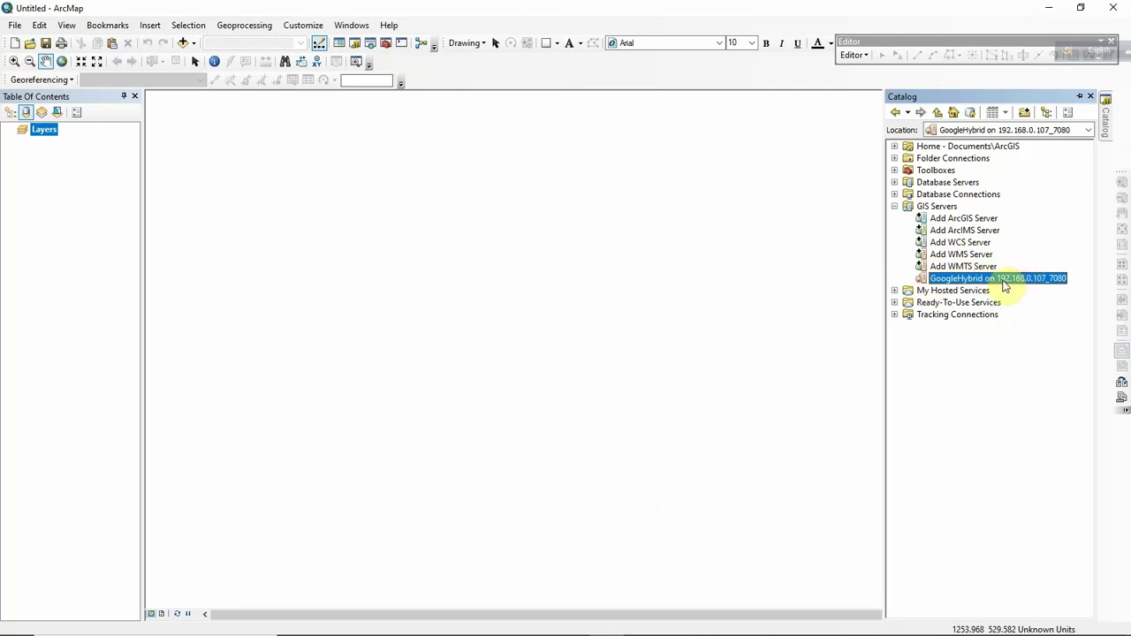
click(907, 279)
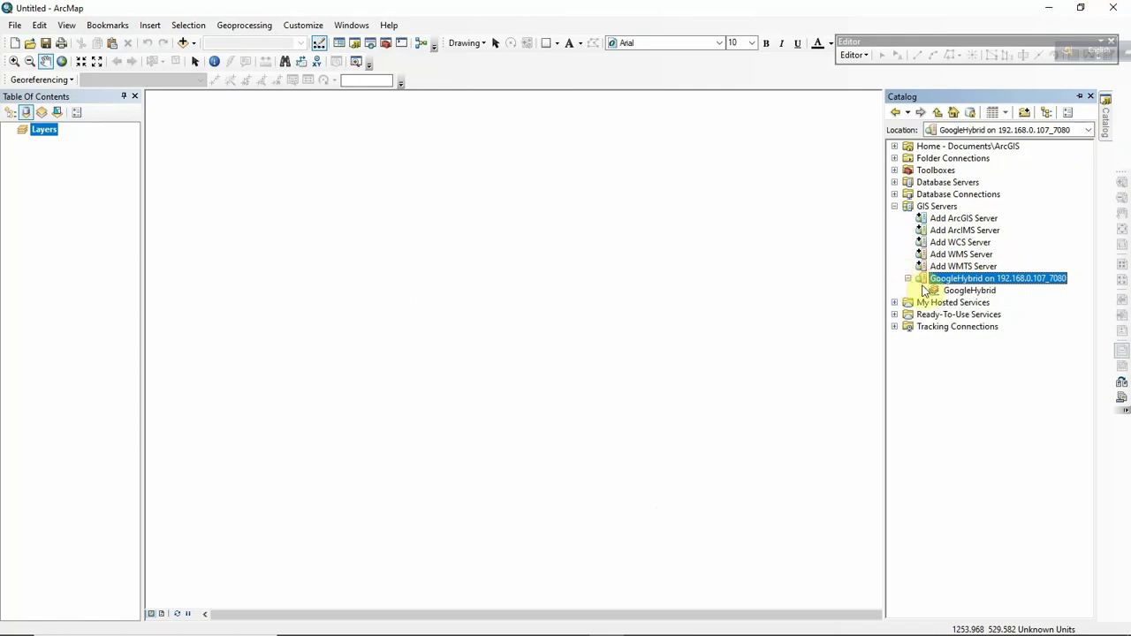
click(972, 292)
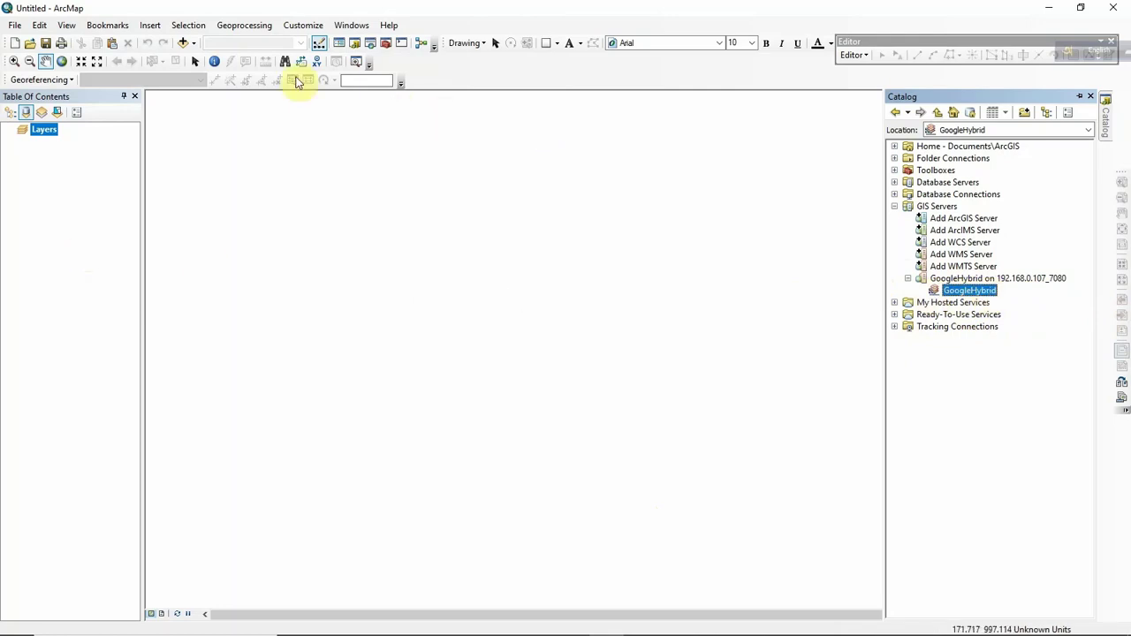
click(182, 44)
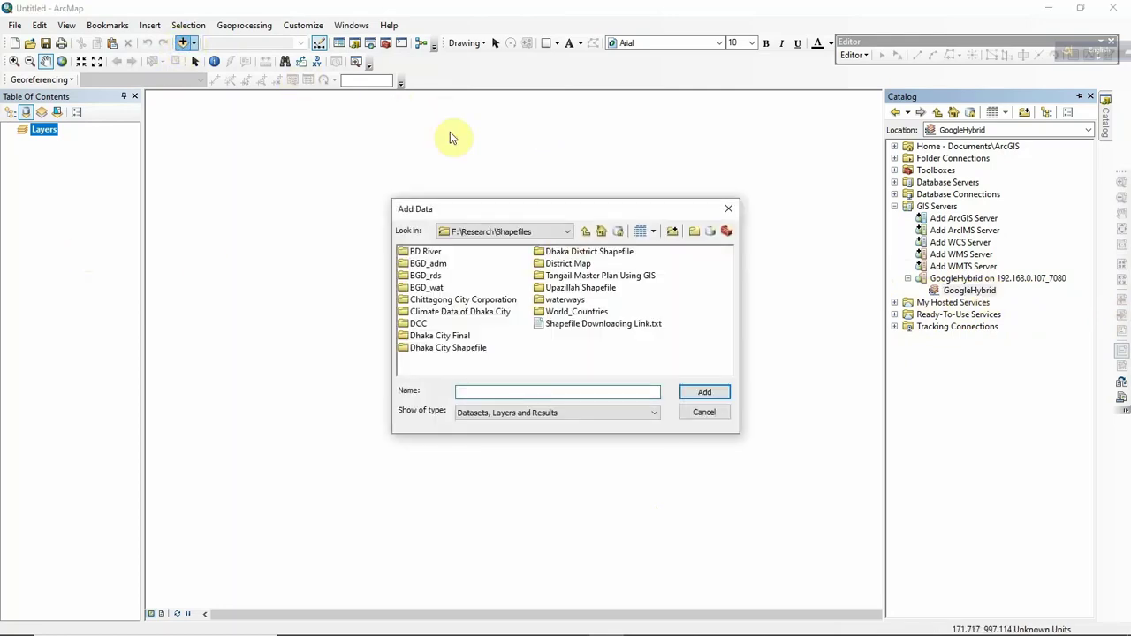
Step: Add Cittagong_City_Corporation.shp from the Chittagong City Corporation folder to the map
double_click(455, 300)
click(475, 253)
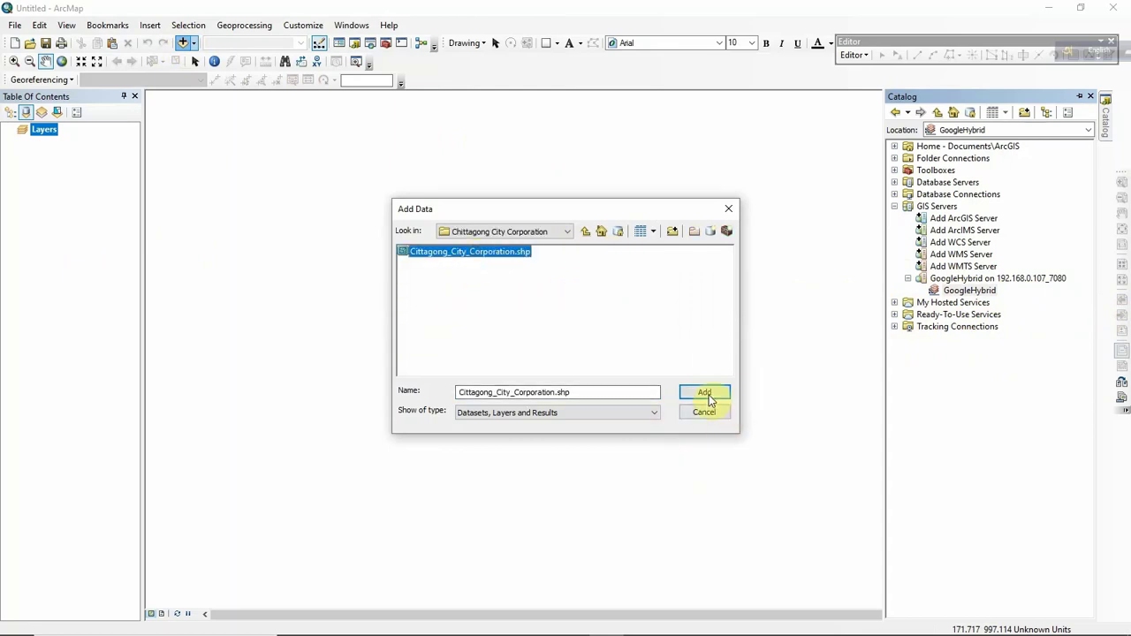
click(704, 392)
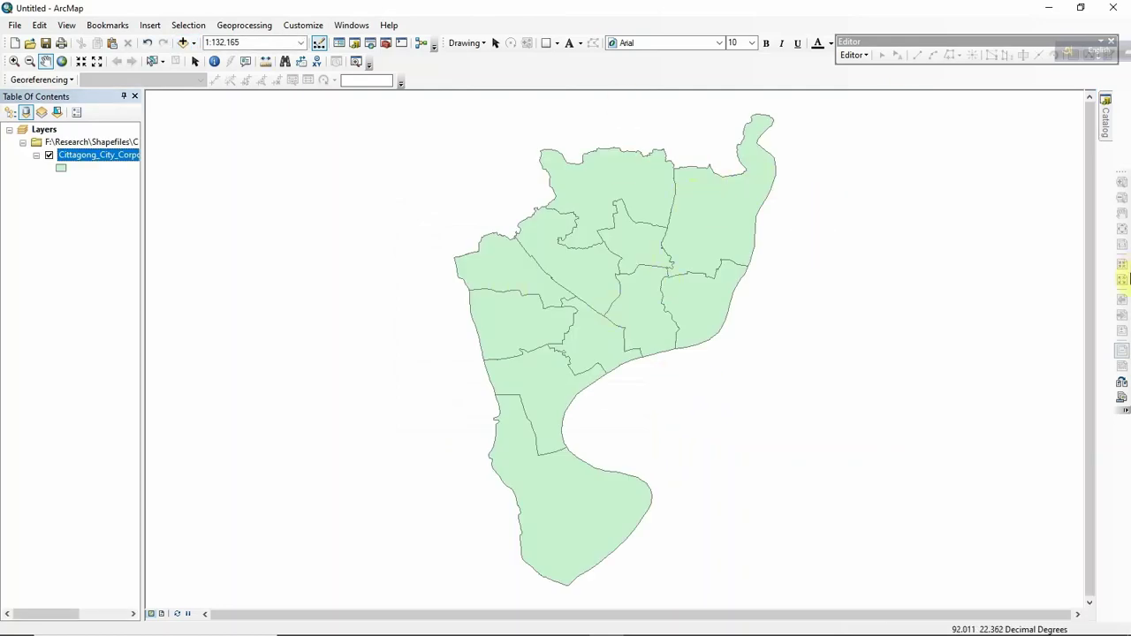
mouse_move(1108, 133)
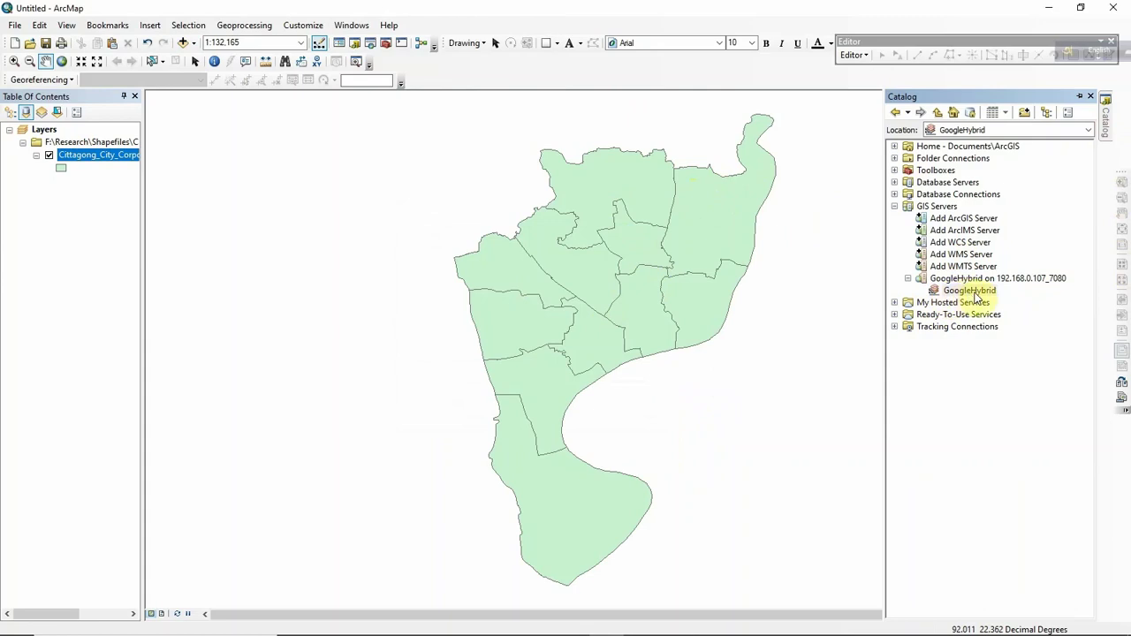
Step: Drag the GoogleHybrid layer from the Catalog onto the map beneath the ward polygons
click(975, 298)
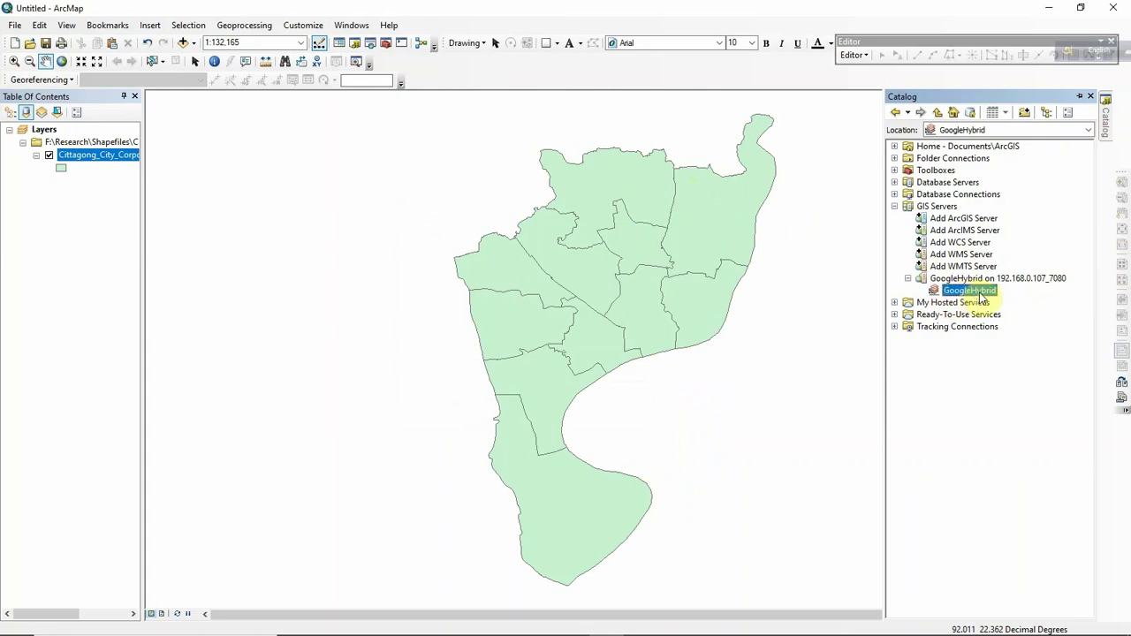
drag(984, 300, 30, 253)
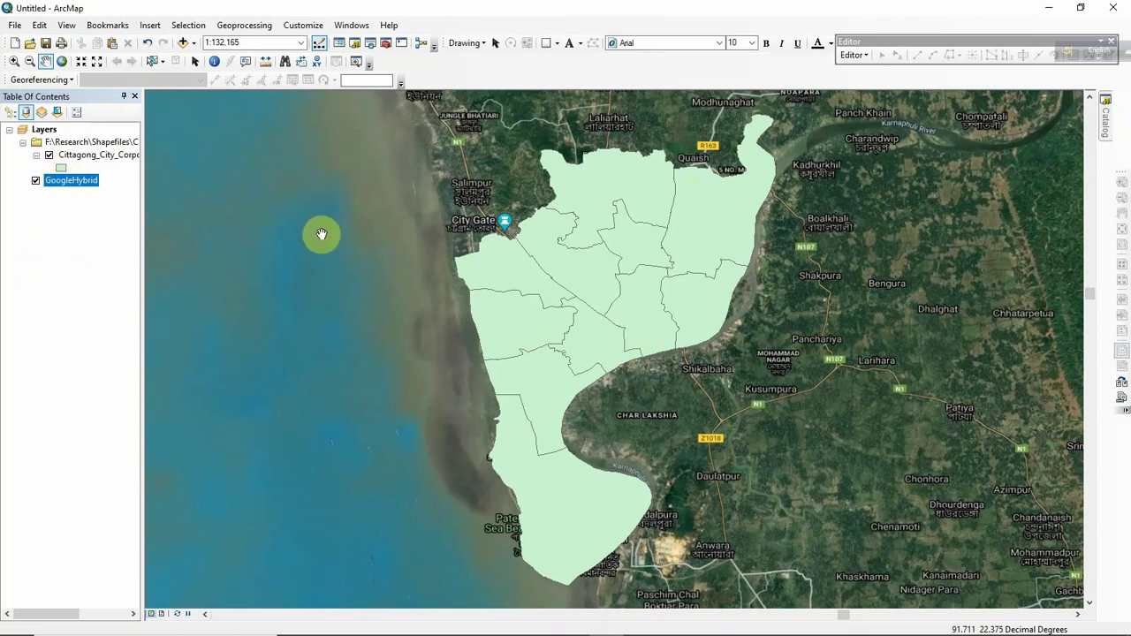
Step: Give the city corporation polygons No Color fill and a red outline
click(61, 168)
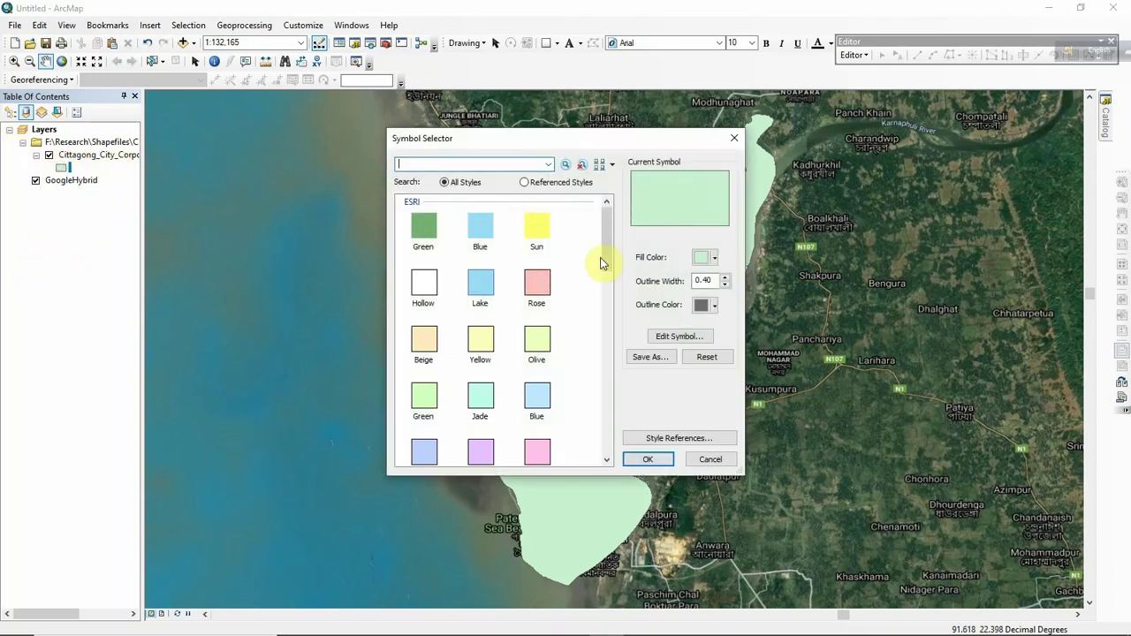
click(715, 258)
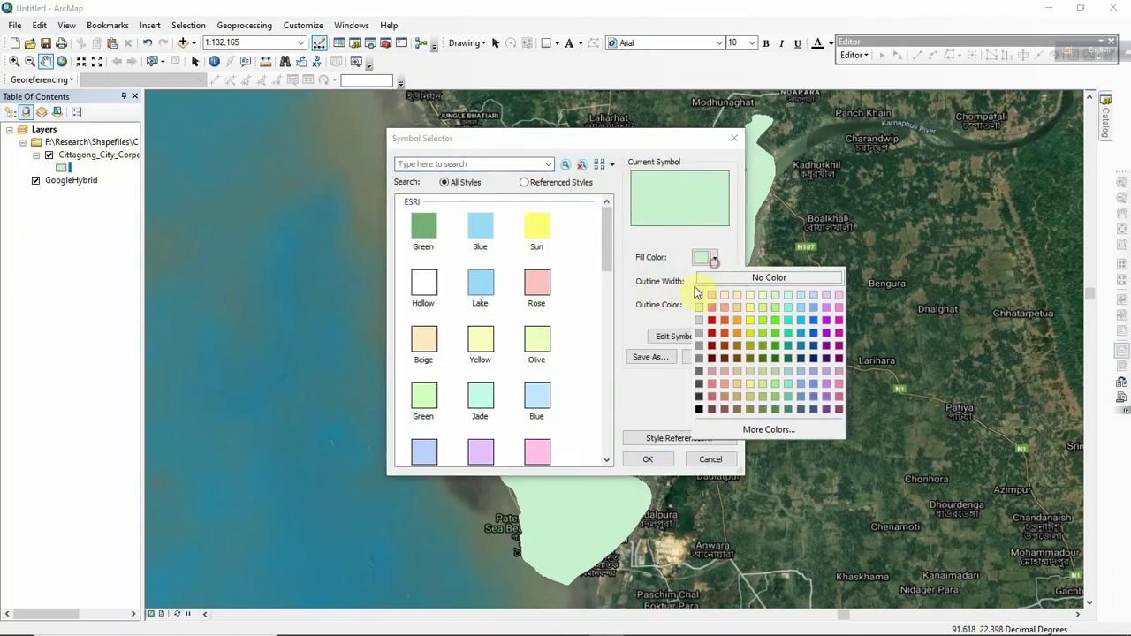
click(721, 281)
click(713, 305)
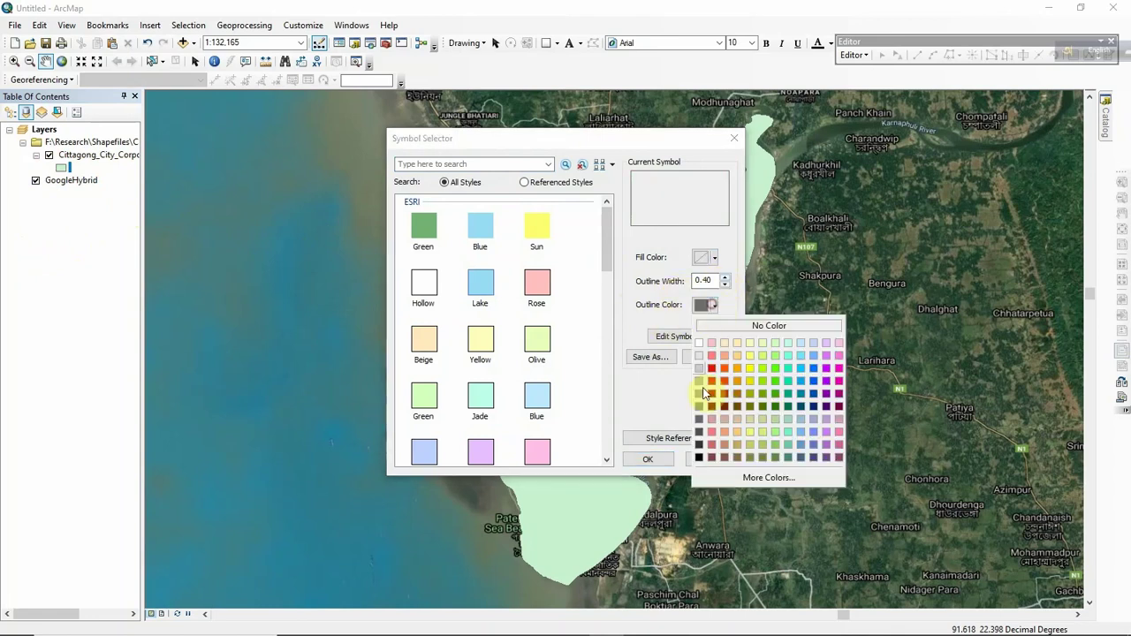
click(712, 381)
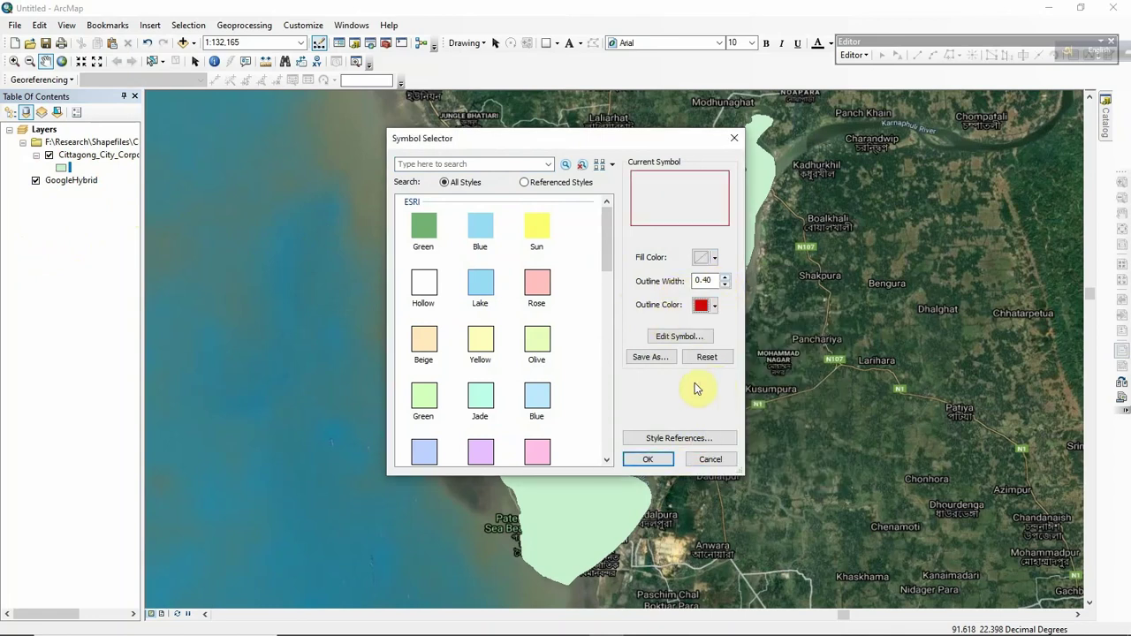
click(647, 458)
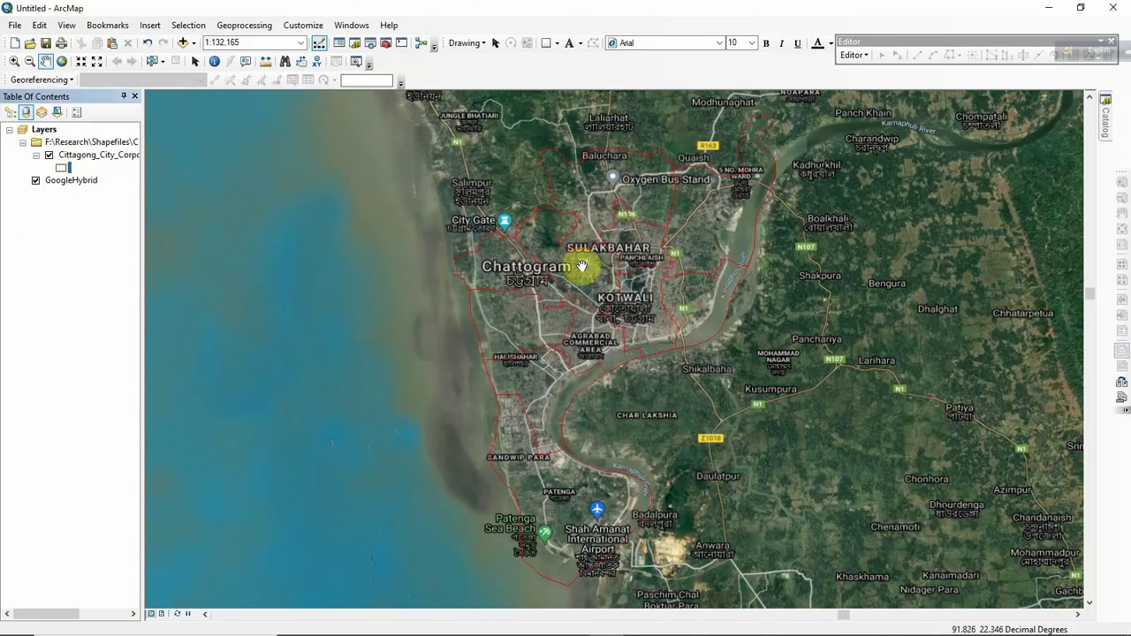
scroll(526, 315, down, 3)
scroll(525, 316, down, 2)
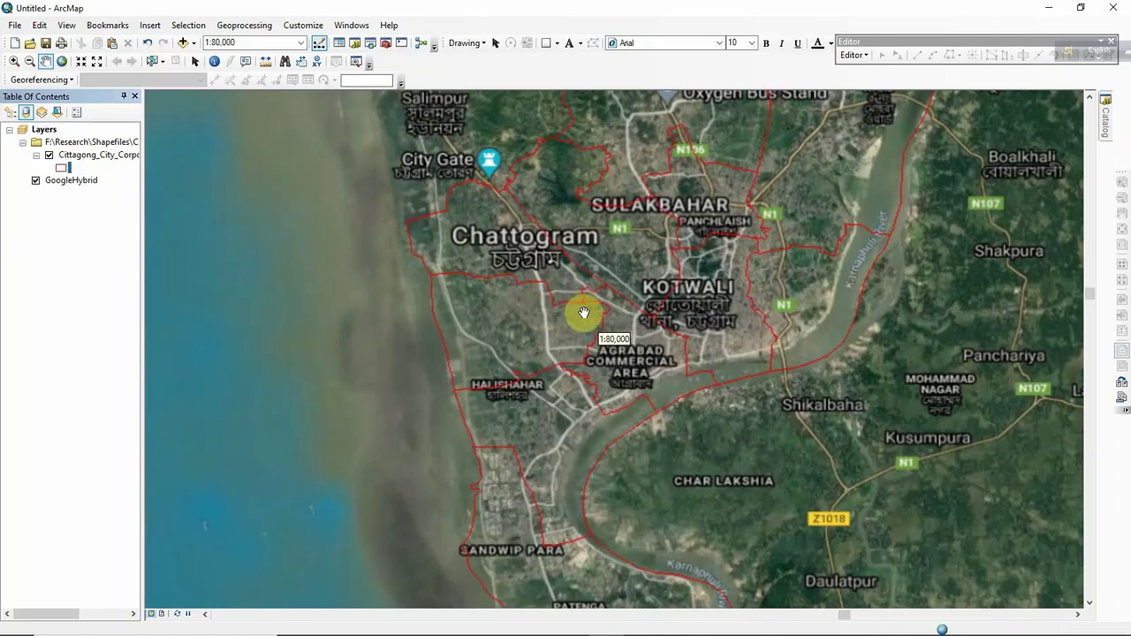
scroll(581, 310, down, 1)
scroll(584, 313, down, 2)
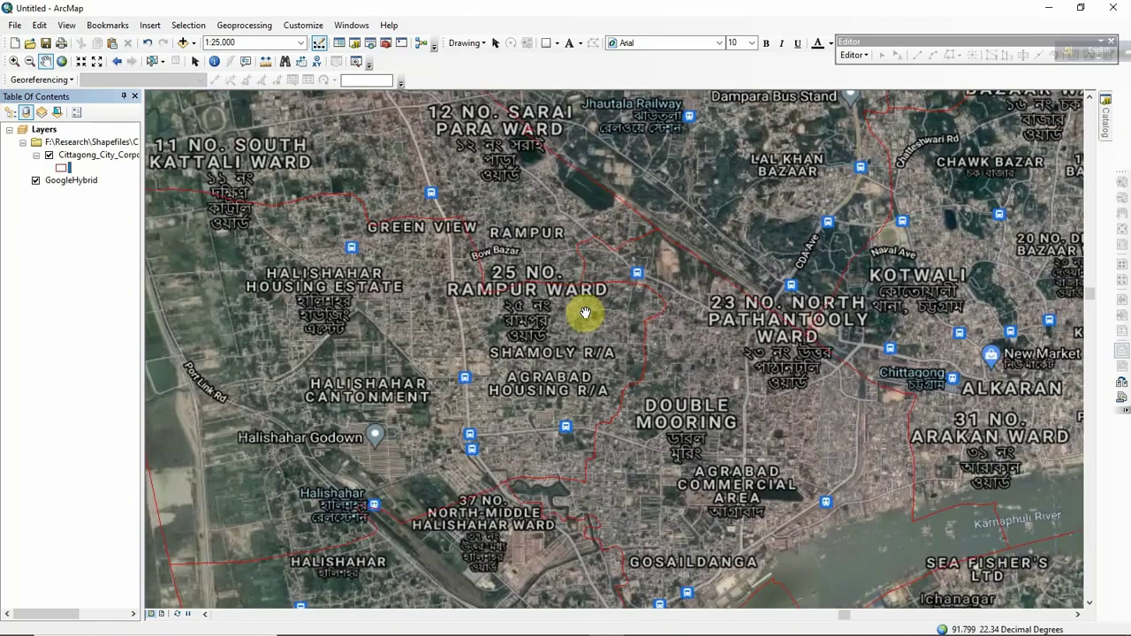
scroll(584, 313, down, 1)
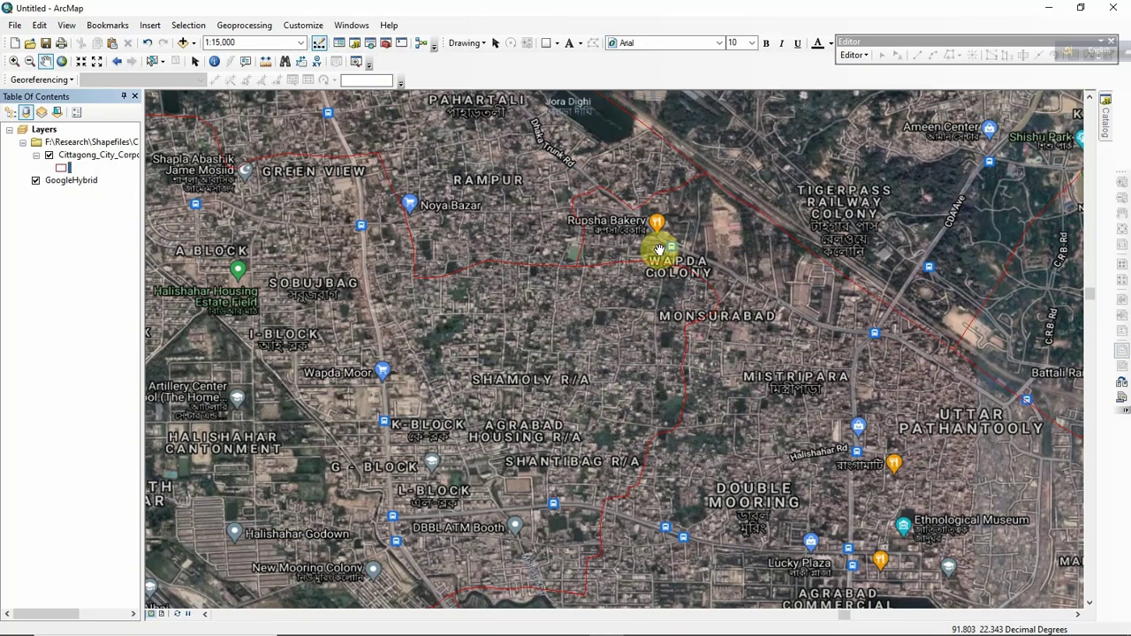
scroll(658, 250, up, 1)
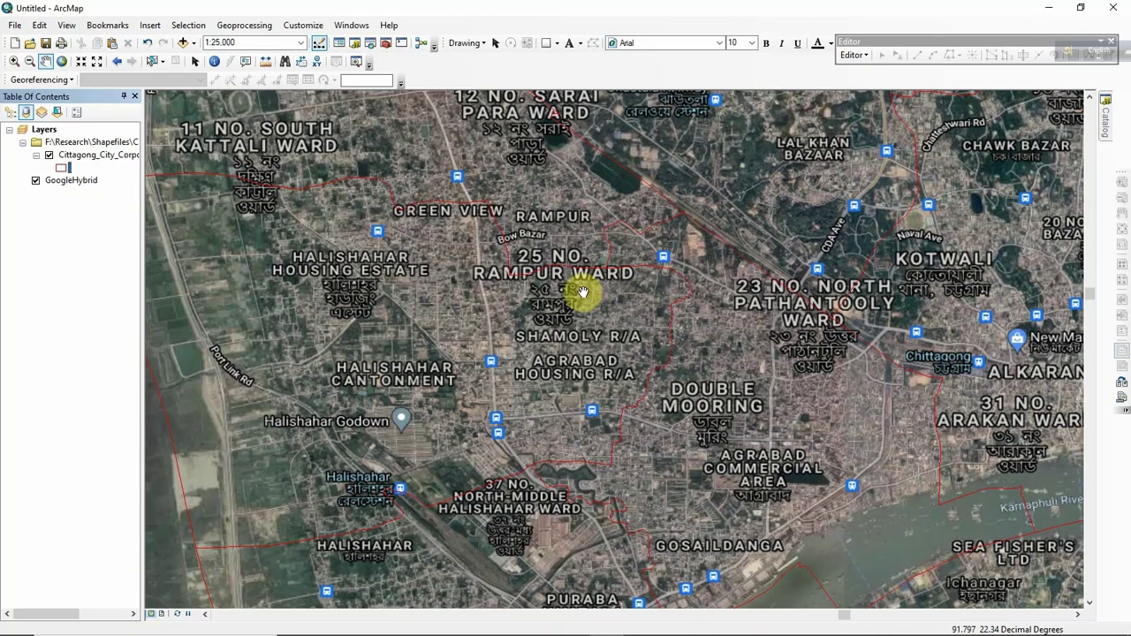
scroll(583, 292, up, 5)
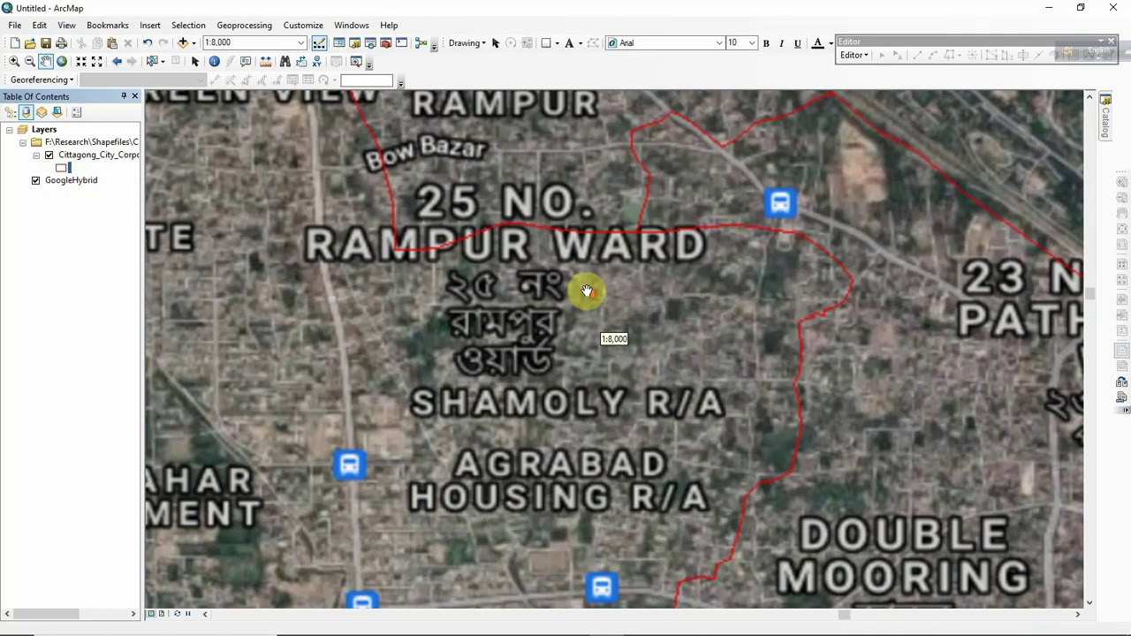
scroll(590, 295, down, 3)
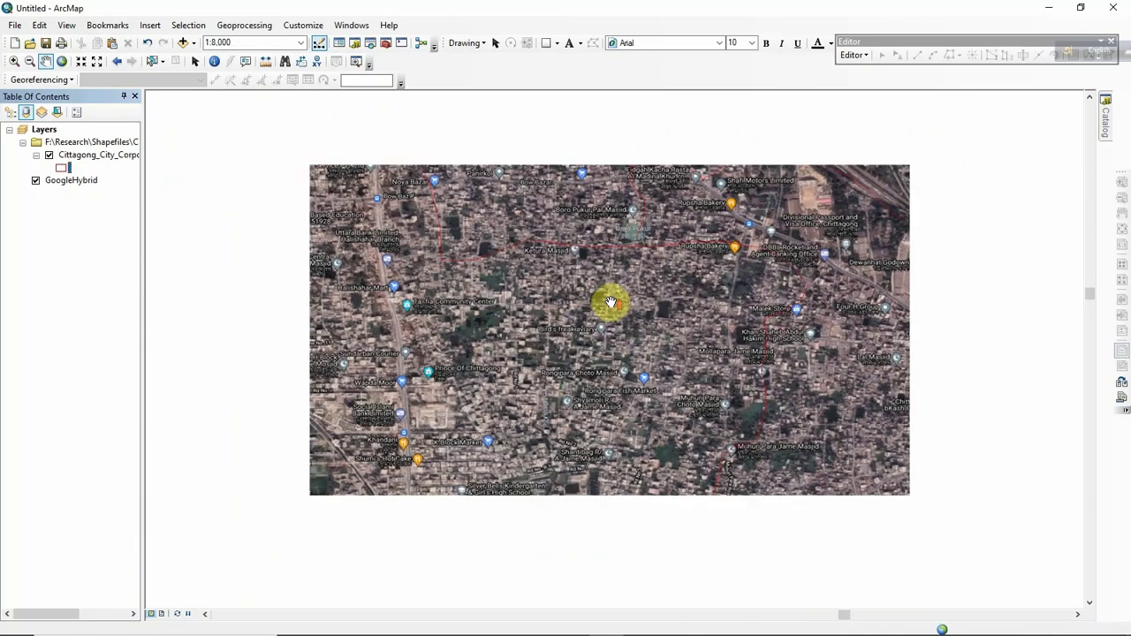
scroll(611, 302, down, 2)
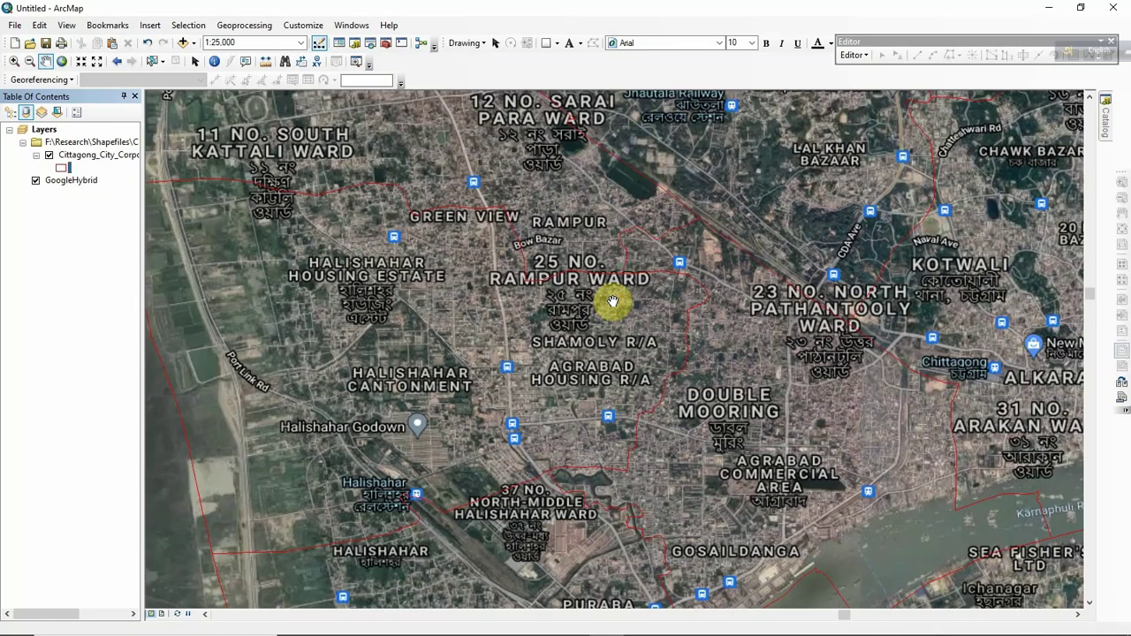
scroll(613, 302, down, 2)
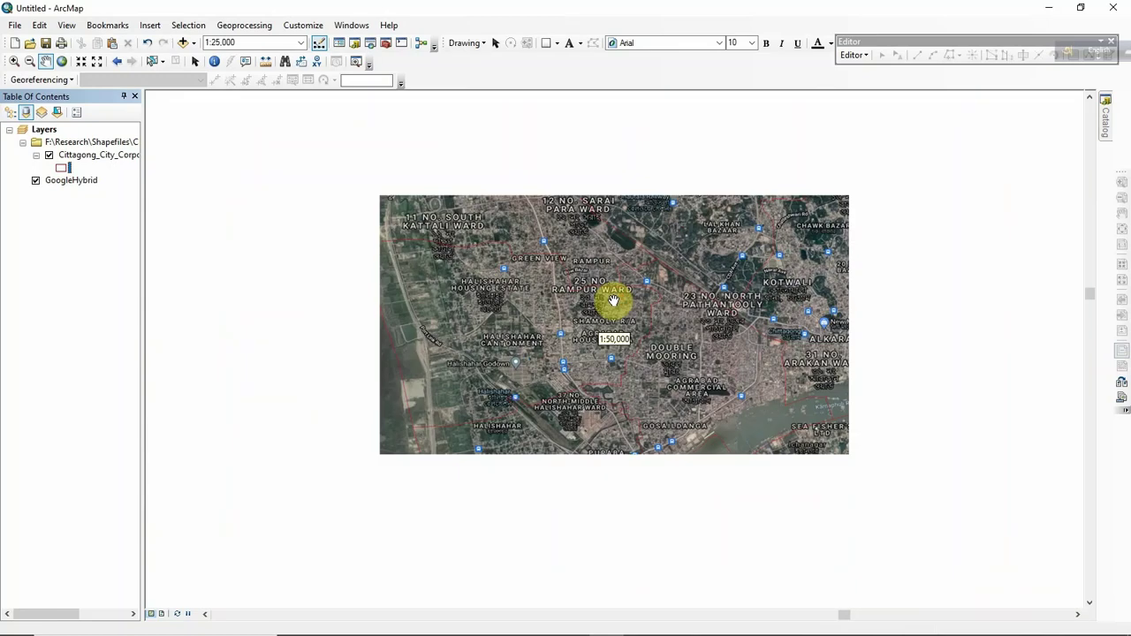
scroll(613, 302, down, 1)
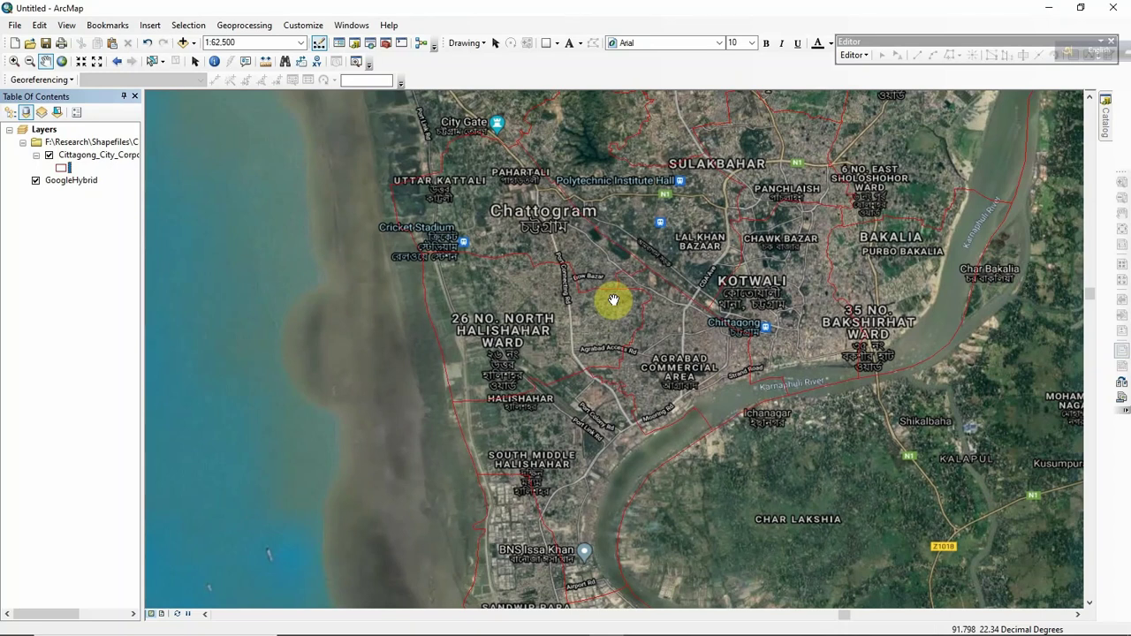
scroll(618, 309, down, 1)
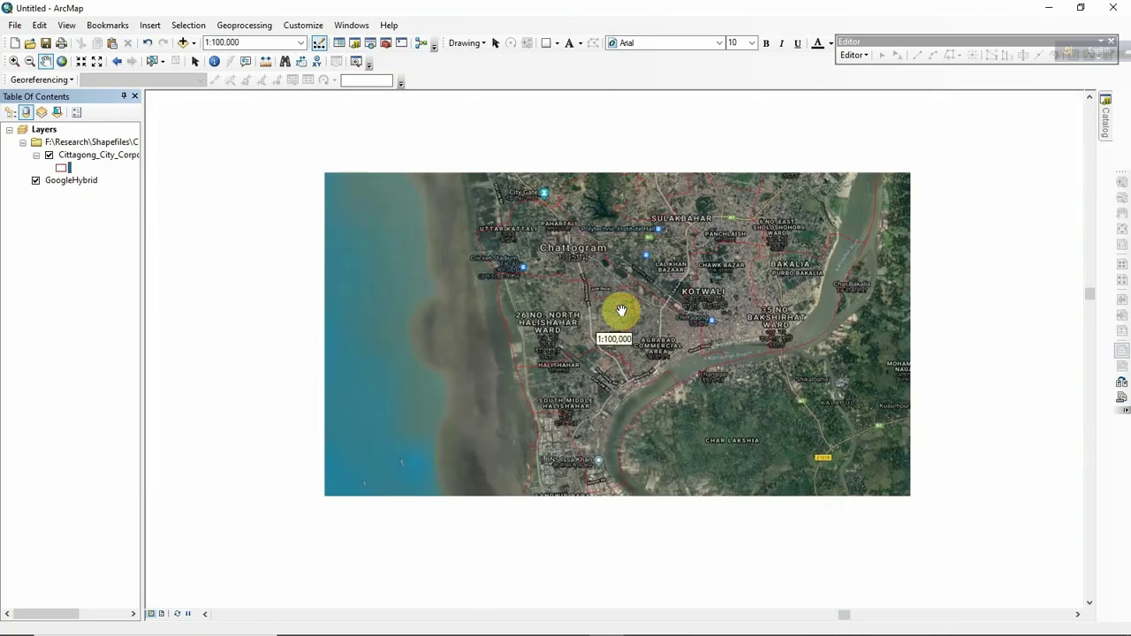
scroll(621, 310, down, 1)
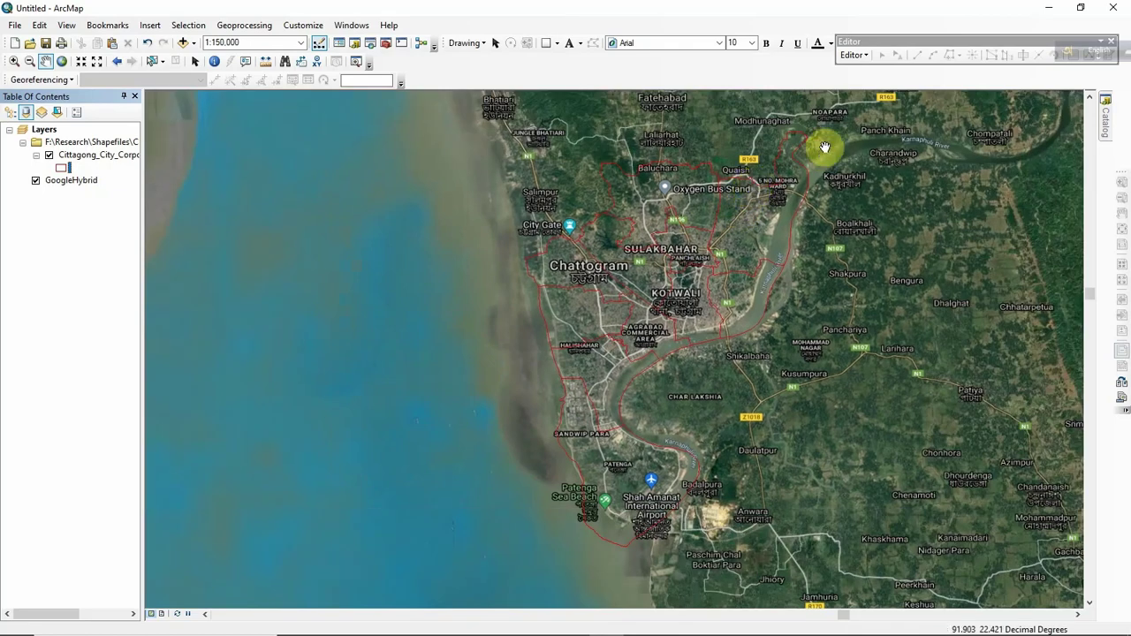
scroll(806, 166, up, 1)
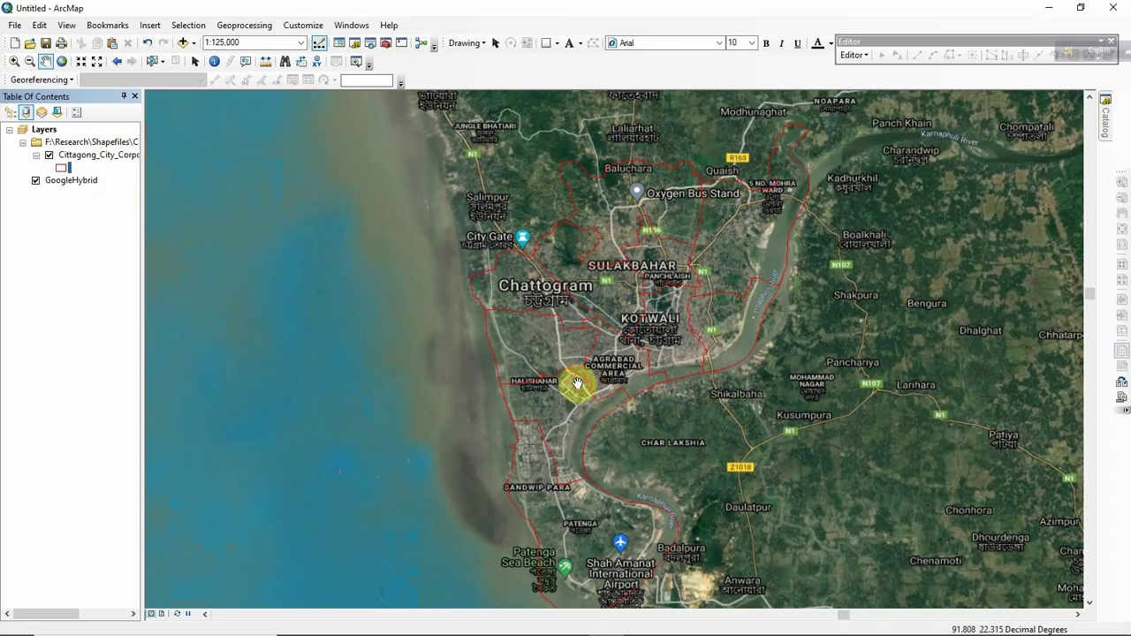
scroll(567, 379, down, 2)
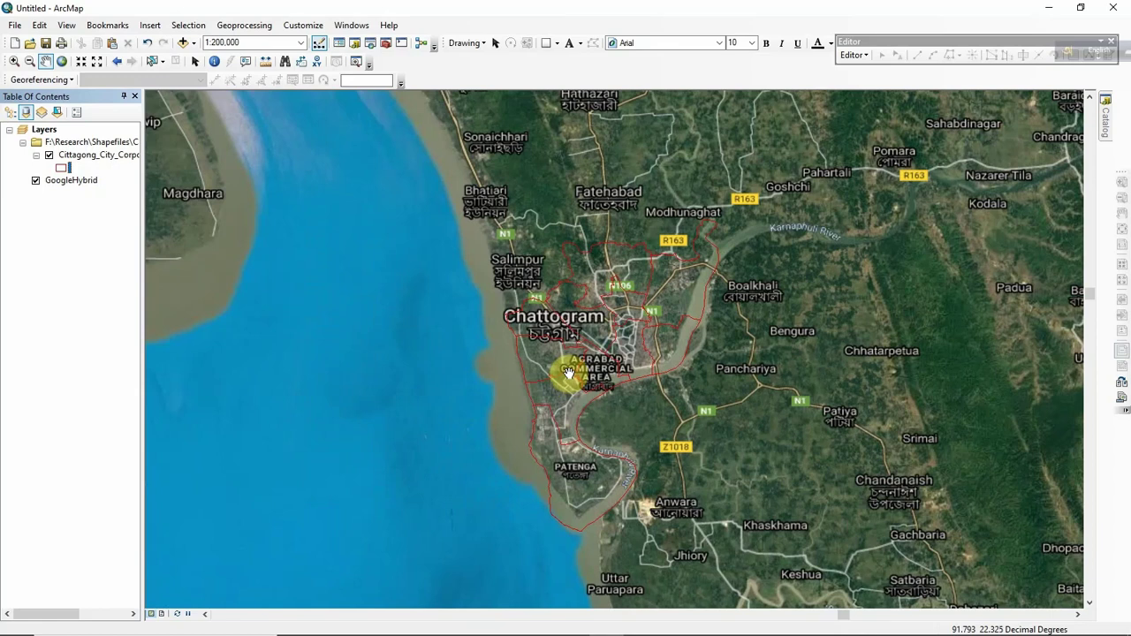
scroll(568, 373, up, 1)
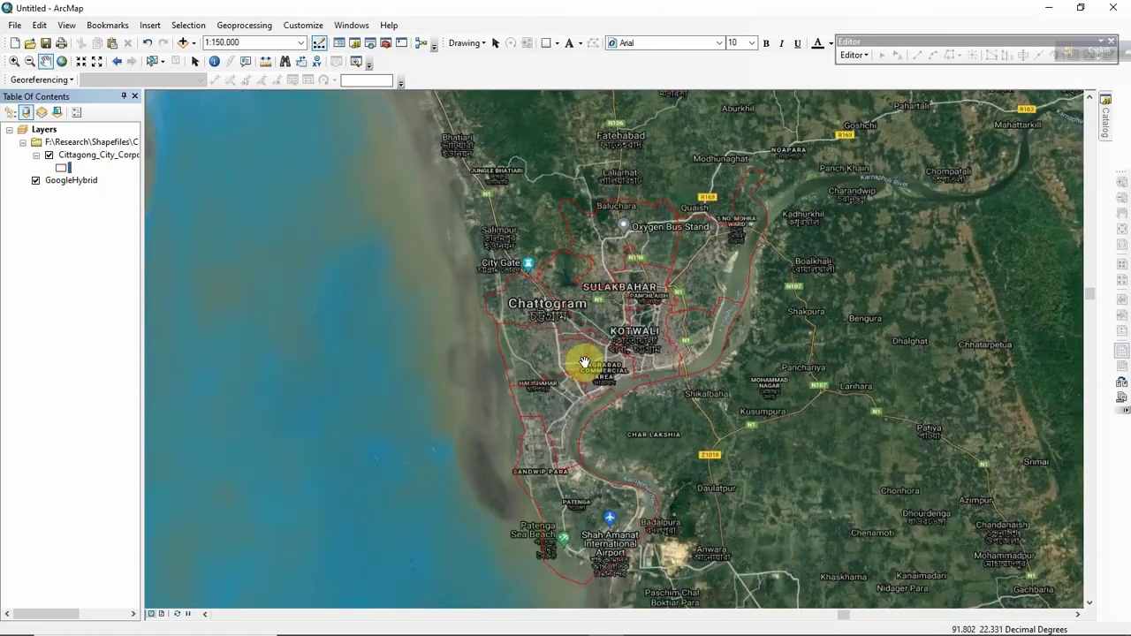